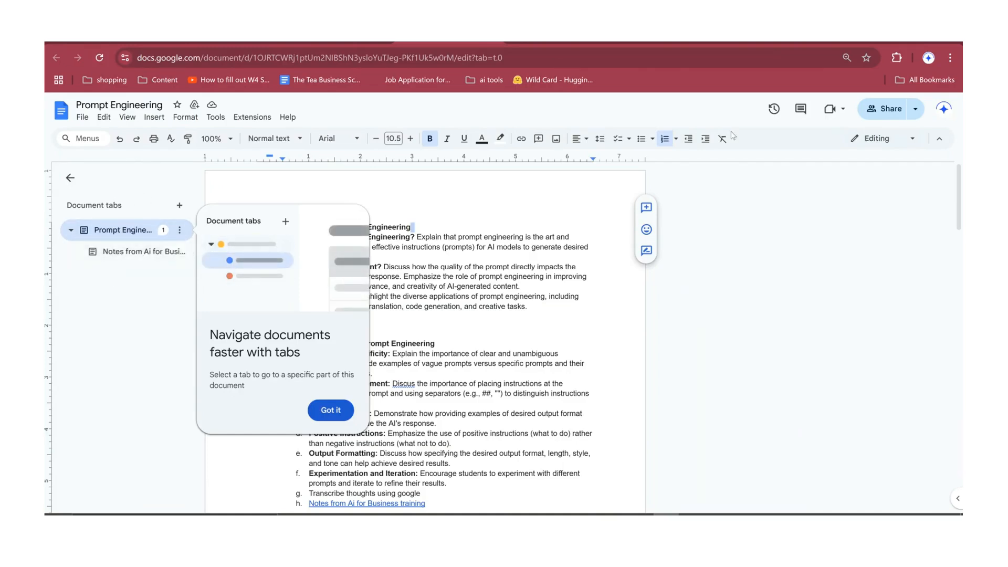
Switch to the other Chrome window and open the Work Notes notebook in OneNote Online in a new browser tab.
{"action": "mouse_move", "coordinate": [707, 511]}
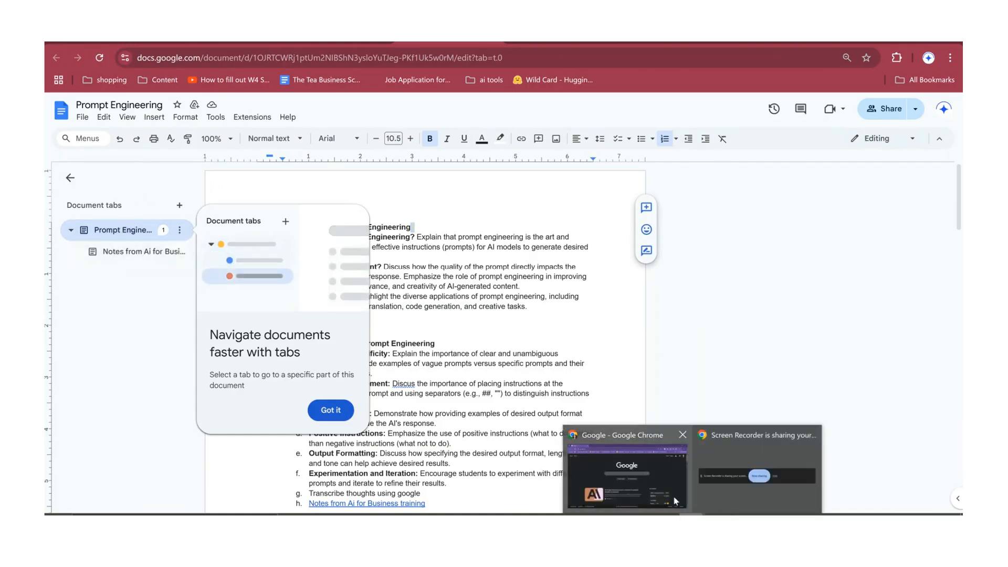
{"action": "left_click", "coordinate": [657, 481]}
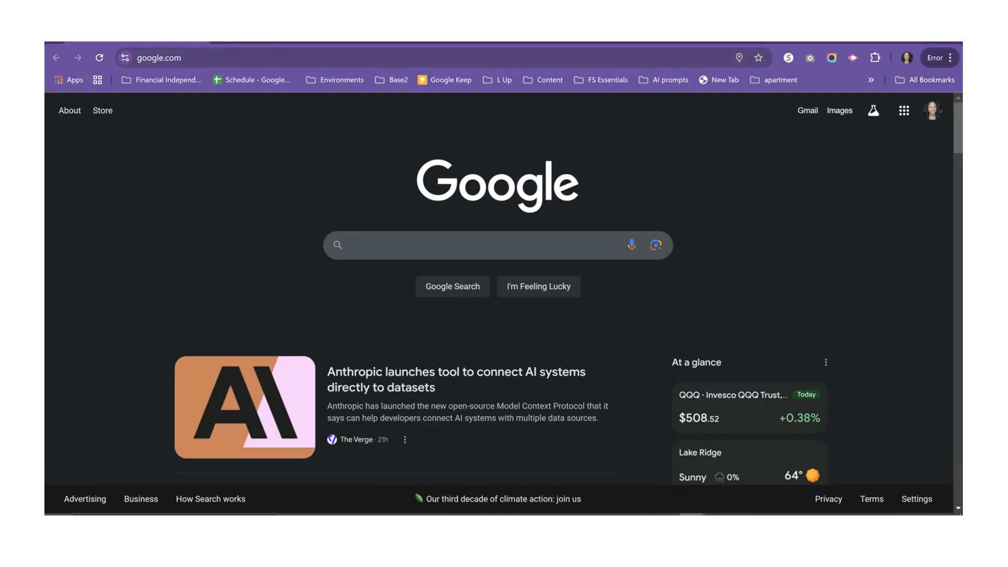
{"action": "key", "text": "ctrl+t"}
{"action": "type", "text": "one"}
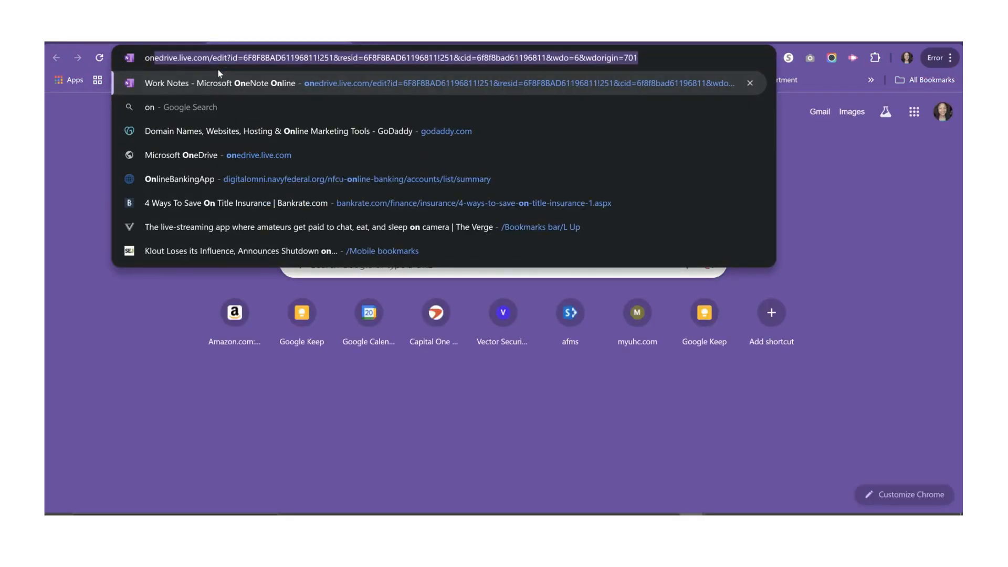
{"action": "key", "text": "Return"}
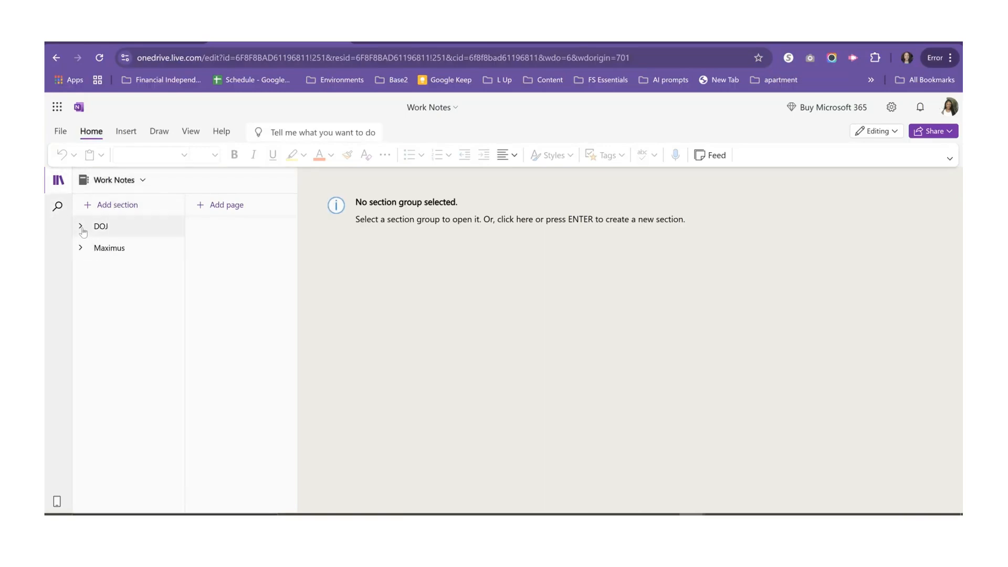
{"action": "left_click", "coordinate": [60, 180]}
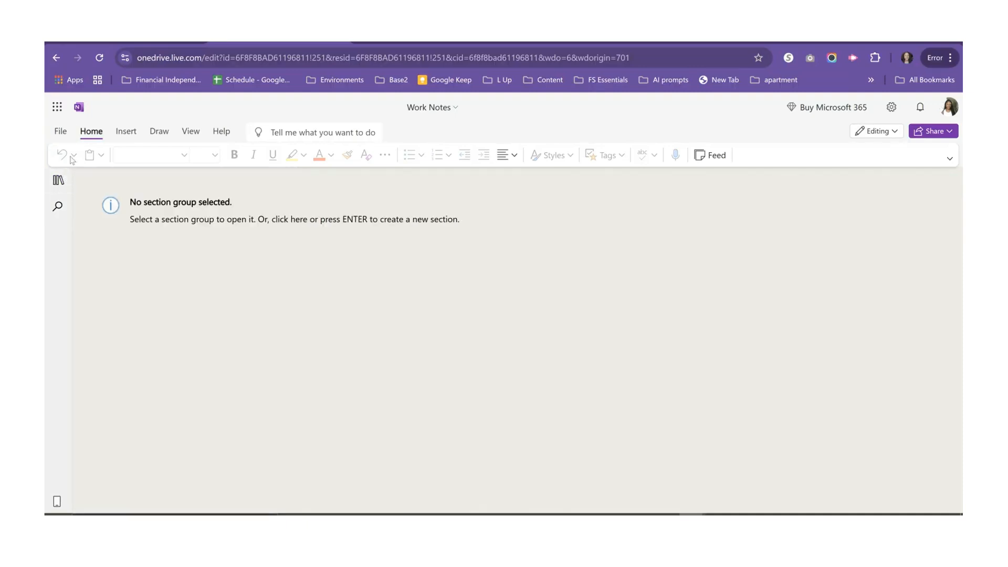
{"action": "left_click", "coordinate": [62, 132]}
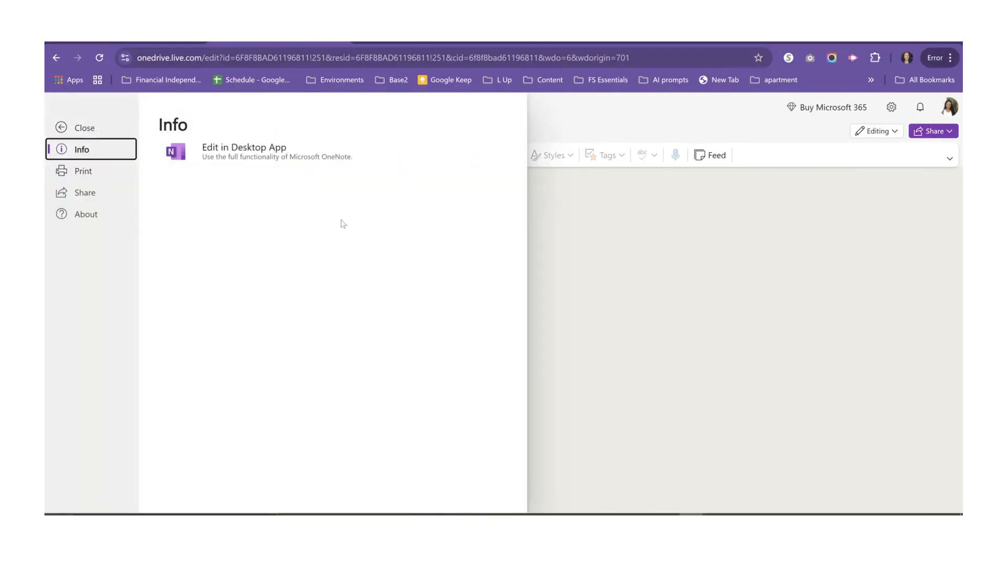
{"action": "left_click", "coordinate": [625, 221]}
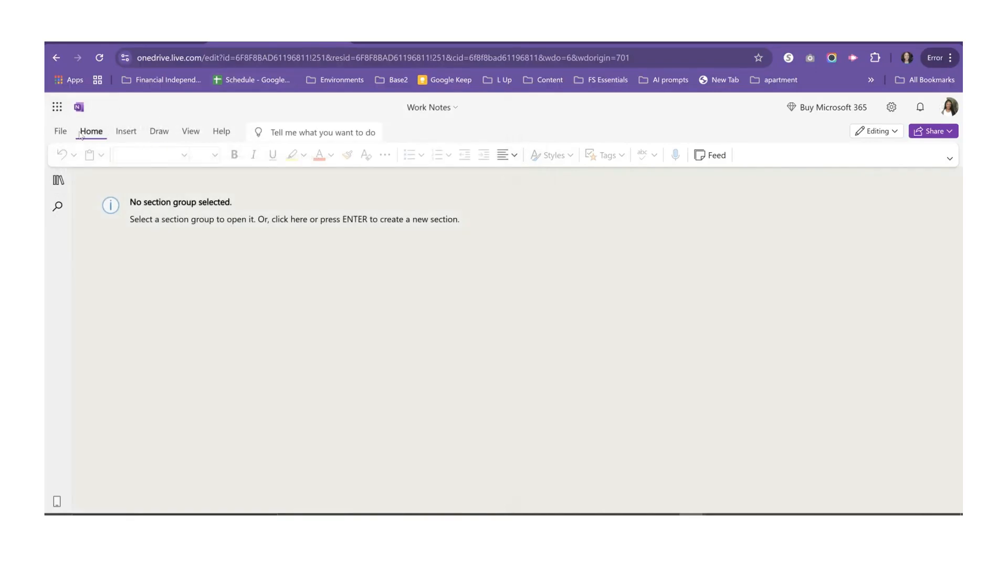
{"action": "left_click", "coordinate": [58, 180]}
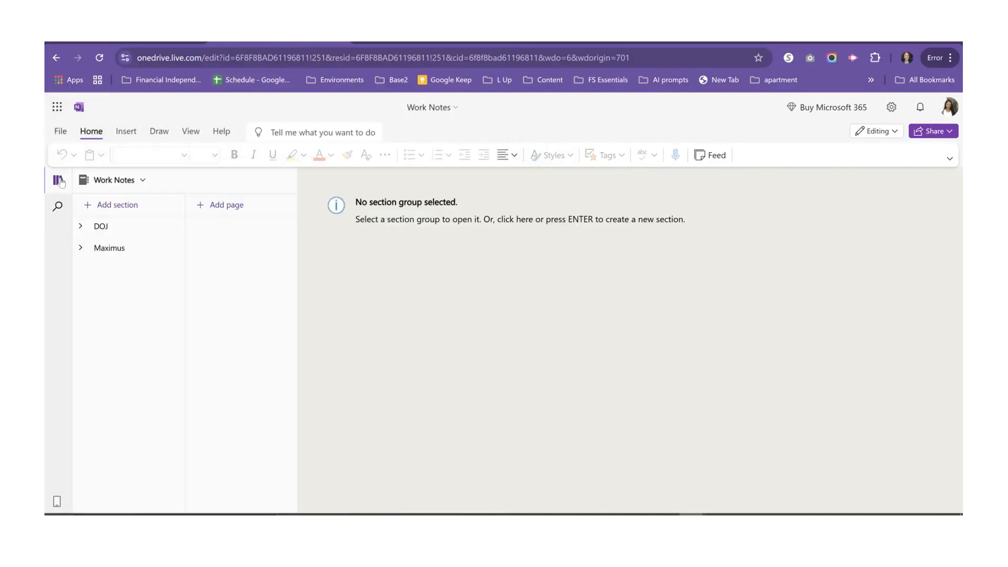
Open the prompt engineering notebook and show its Prompt Database and Tools Database sections.
{"action": "left_click", "coordinate": [106, 181]}
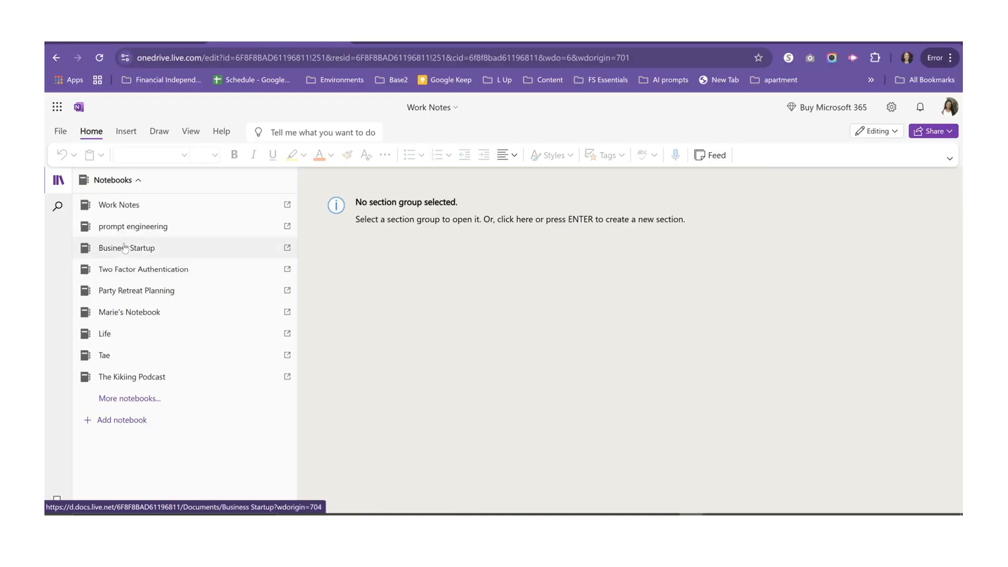
{"action": "left_click", "coordinate": [126, 234]}
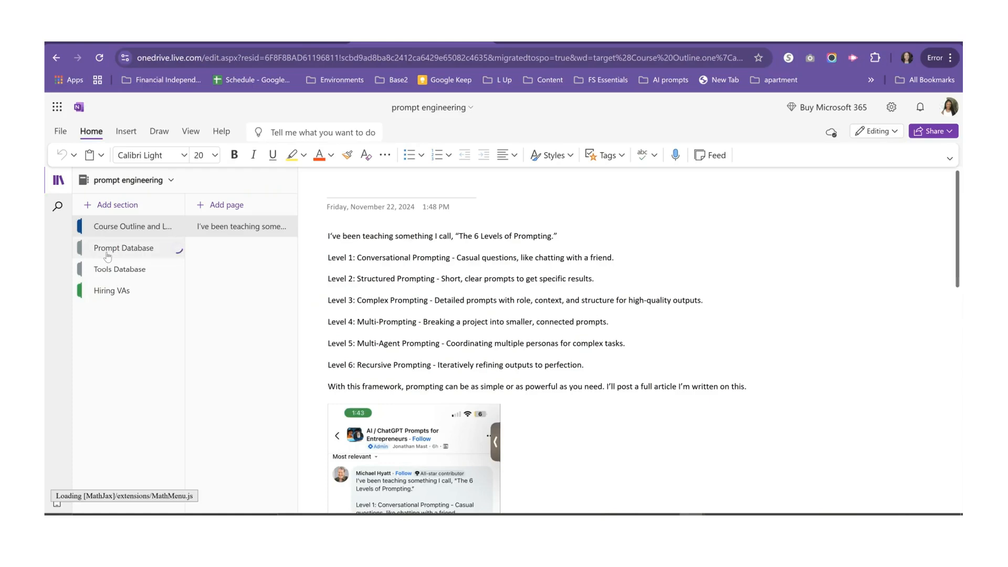
{"action": "left_click", "coordinate": [171, 247]}
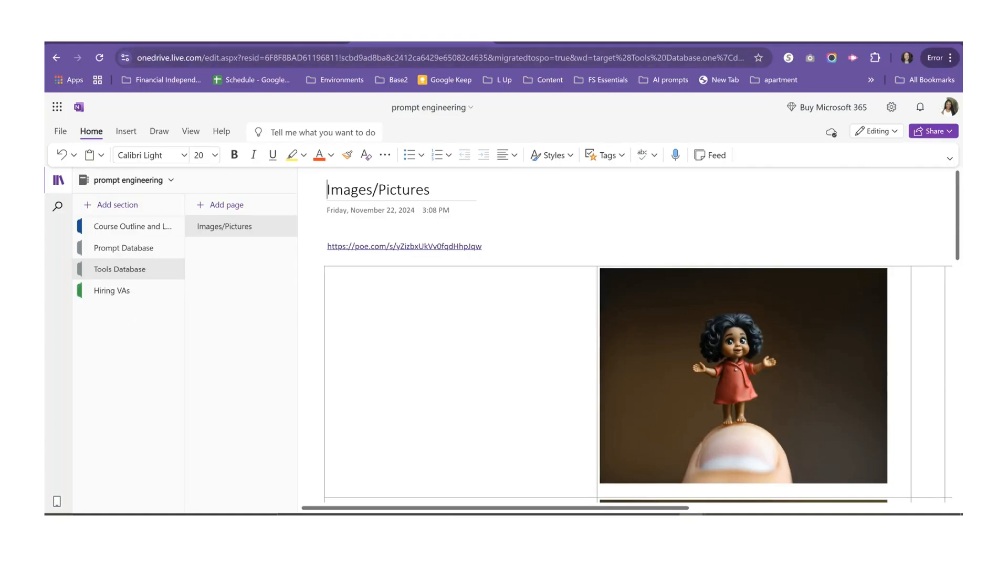
Arrange OneNote and the Prompt Engineering document in Google Docs side by side, and add two new tabs to the document.
{"action": "key", "text": "super+Right"}
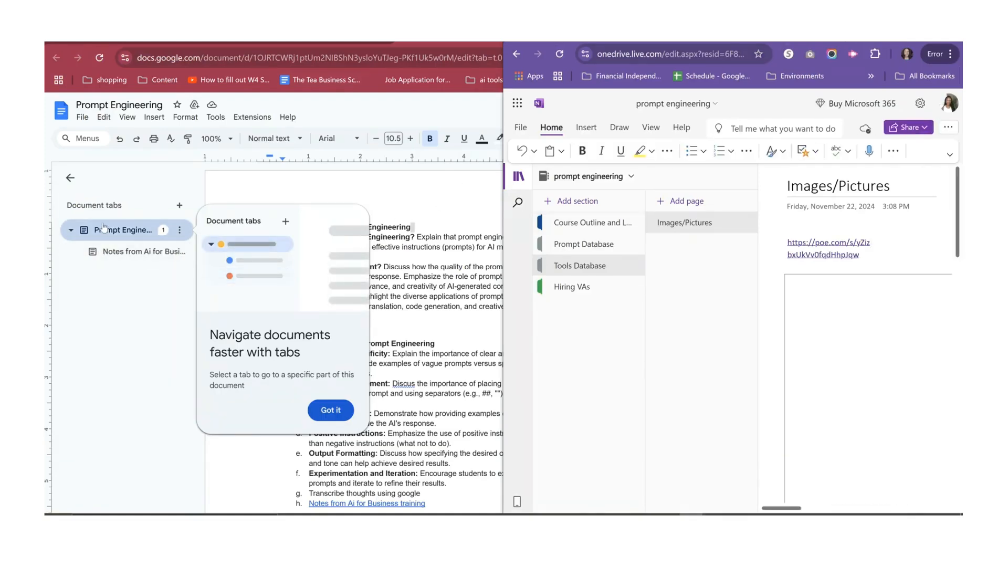
{"action": "key", "text": "super+Up"}
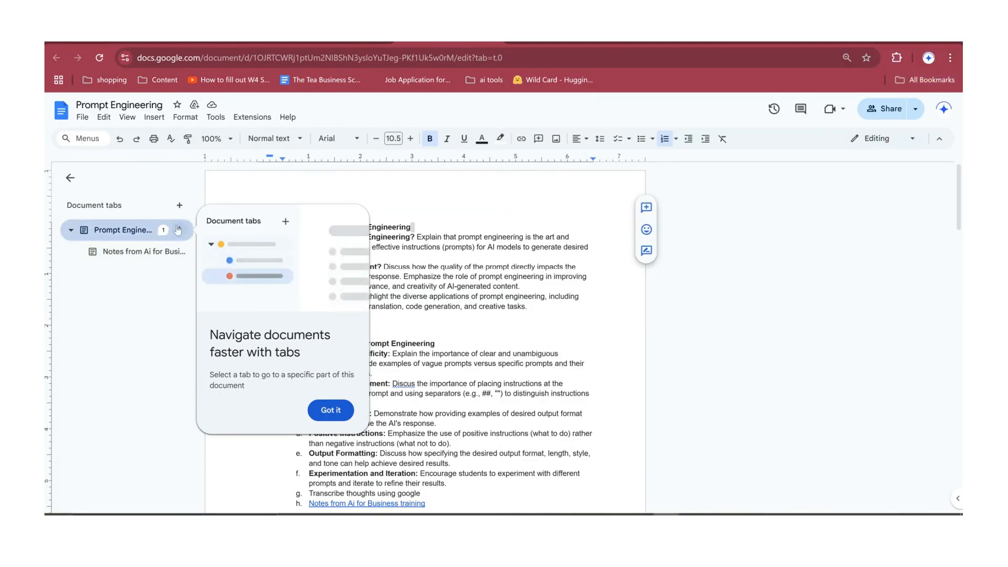
{"action": "left_click", "coordinate": [179, 206]}
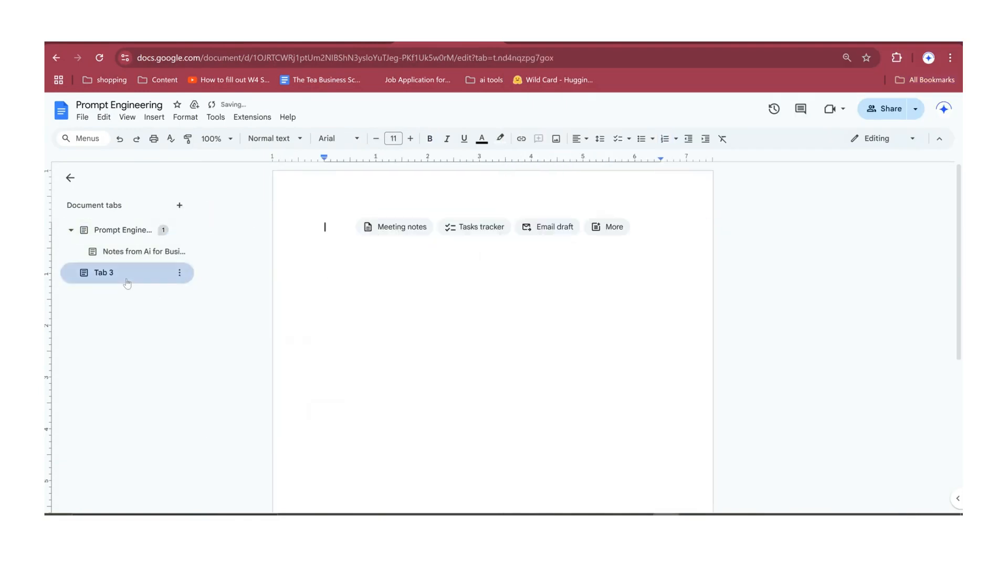
{"action": "left_click", "coordinate": [180, 206]}
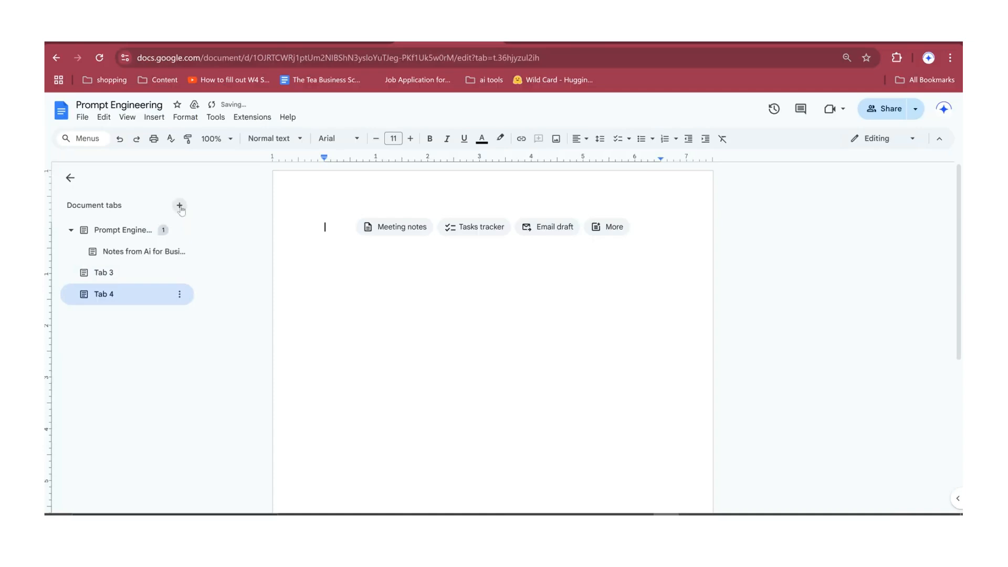
{"action": "key", "text": "super+Left"}
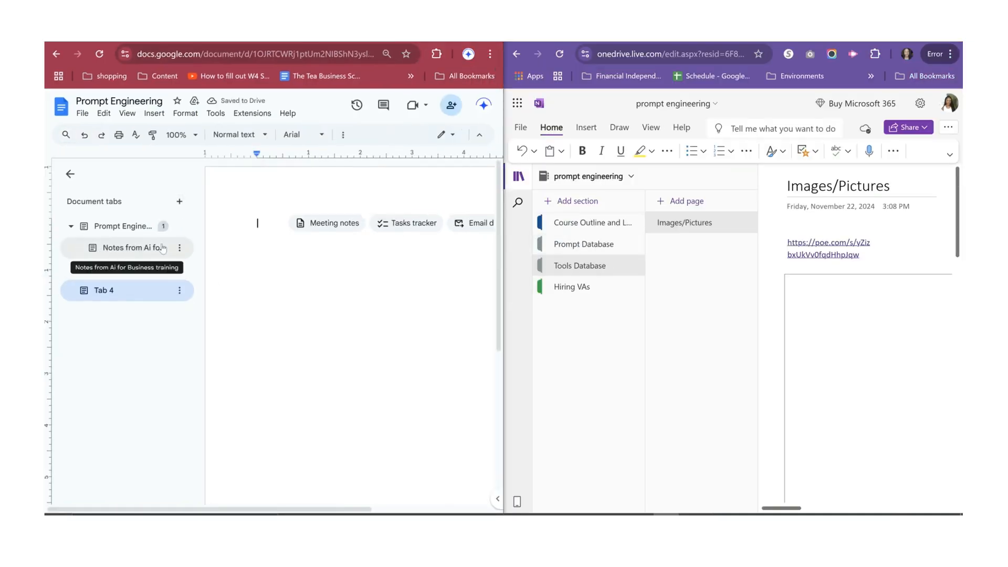
Add a subtab under Tab 3 and another subtab nested inside that new subtab.
{"action": "left_click", "coordinate": [180, 269]}
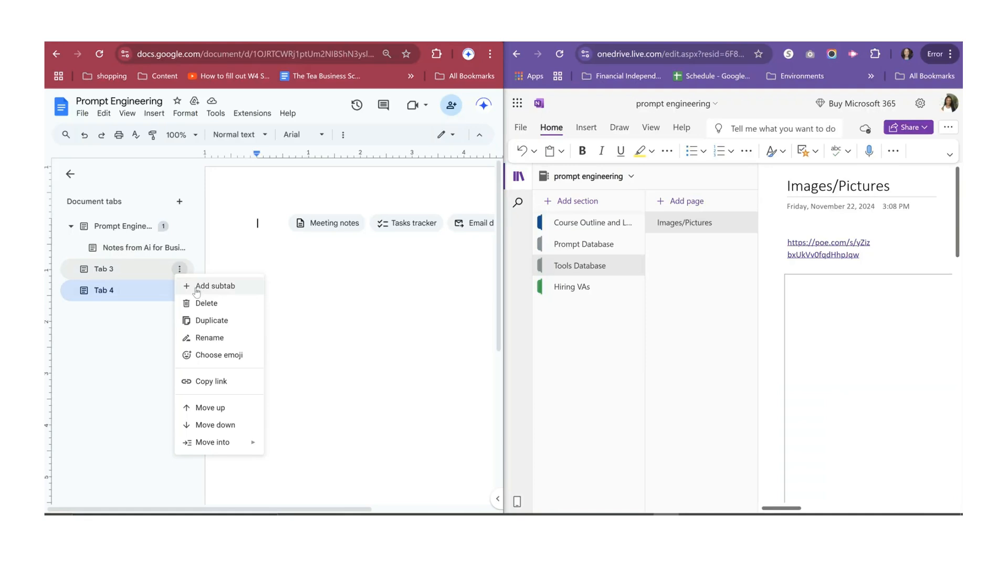
{"action": "left_click", "coordinate": [196, 286]}
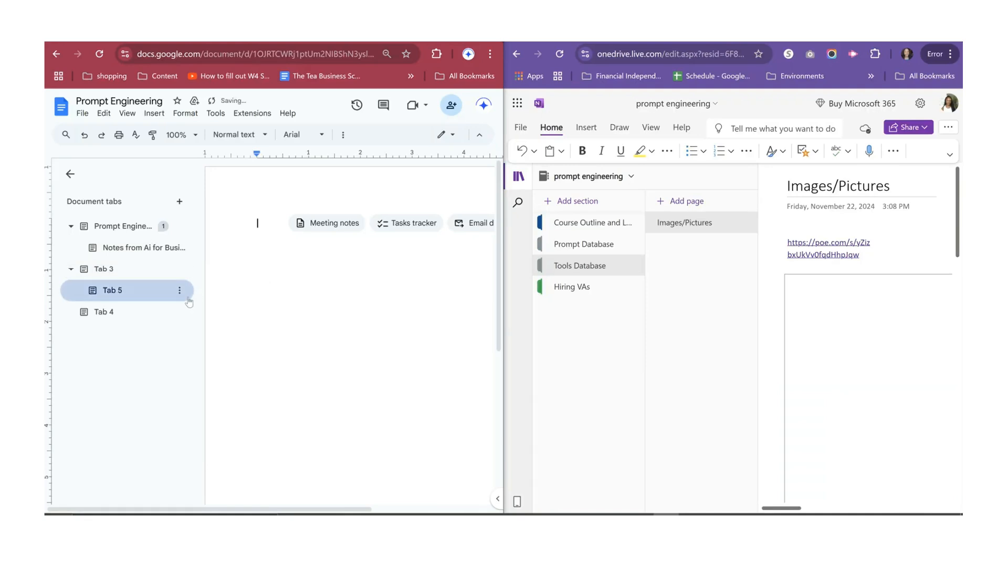
{"action": "left_click", "coordinate": [179, 291]}
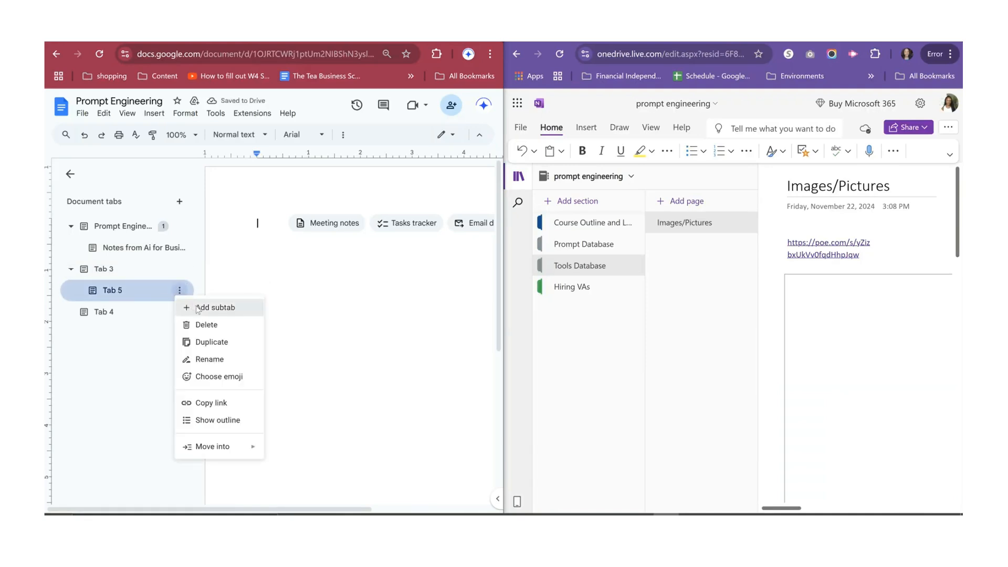
{"action": "left_click", "coordinate": [197, 308]}
{"action": "left_click", "coordinate": [179, 313]}
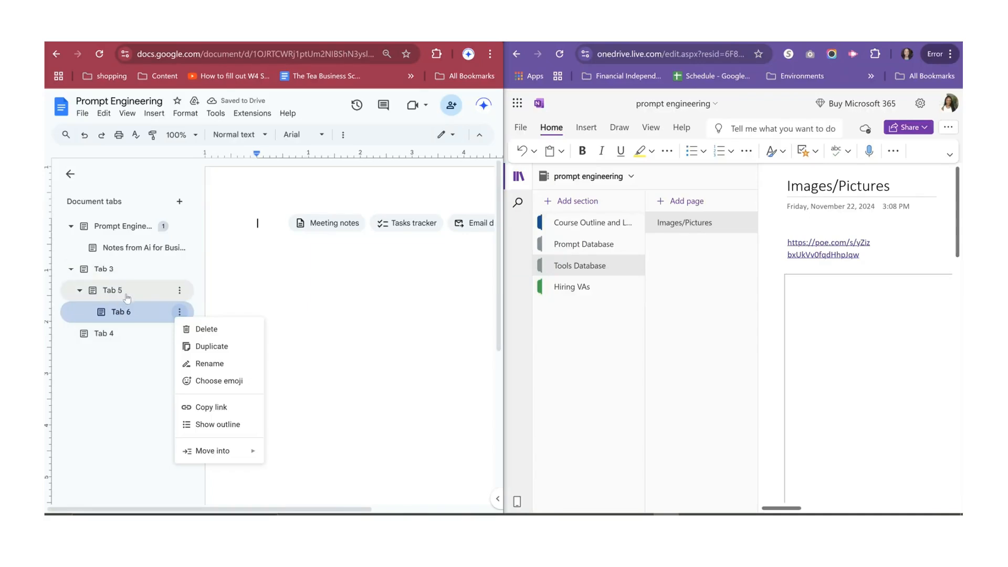
{"action": "left_click", "coordinate": [135, 419]}
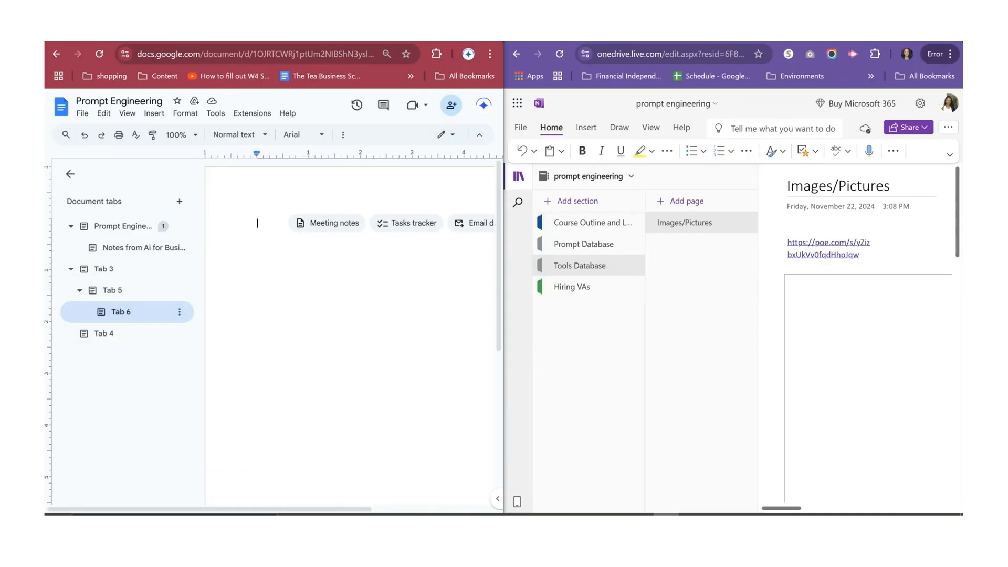
Maximize the Google Docs window and look through the subtab with the notes from the Ai for Business training.
{"action": "left_click", "coordinate": [462, 34]}
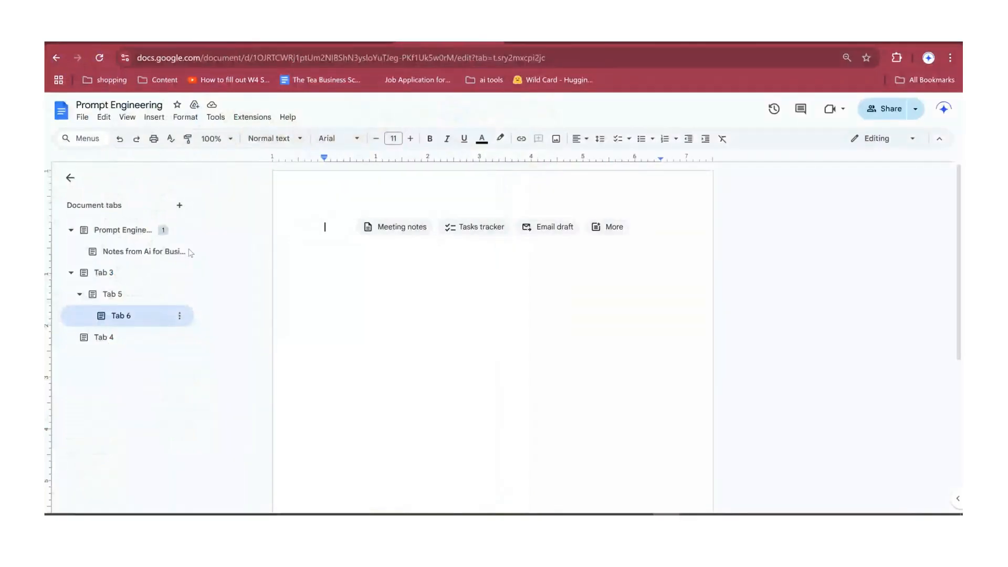
{"action": "left_click", "coordinate": [121, 252]}
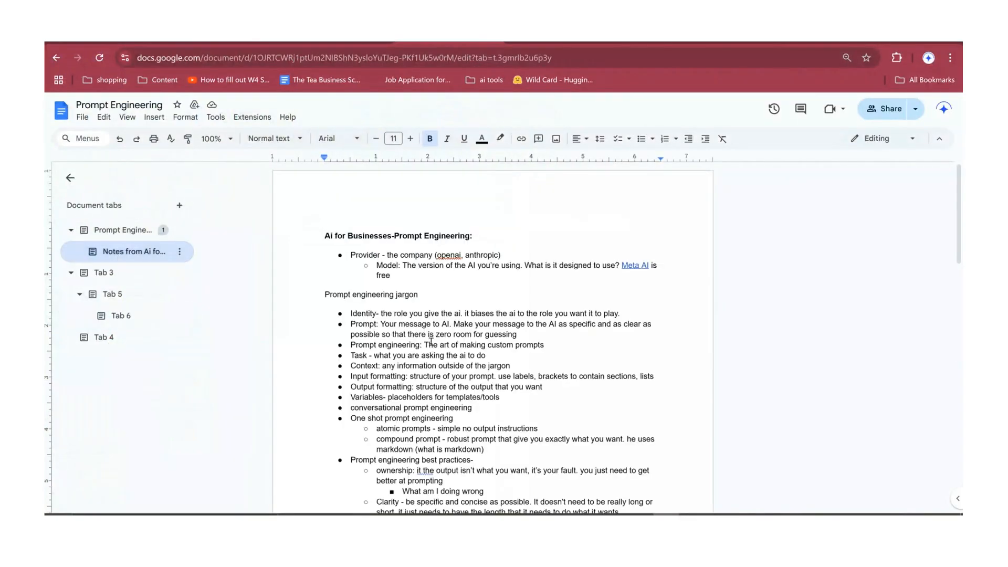
{"action": "scroll", "coordinate": [396, 294], "scroll_direction": "down", "scroll_amount": 4}
{"action": "scroll", "coordinate": [396, 295], "scroll_direction": "up", "scroll_amount": 5}
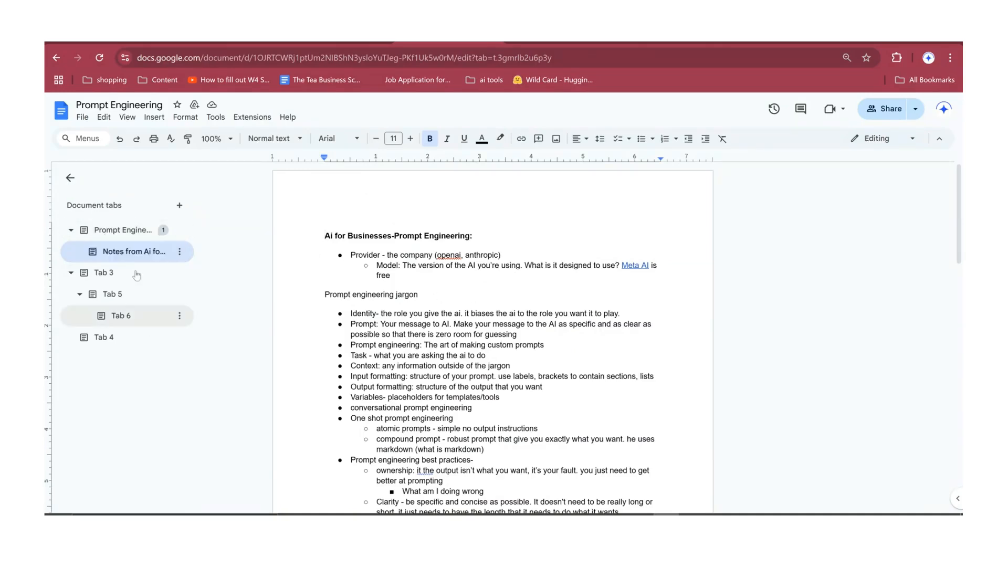
{"action": "left_click", "coordinate": [134, 251]}
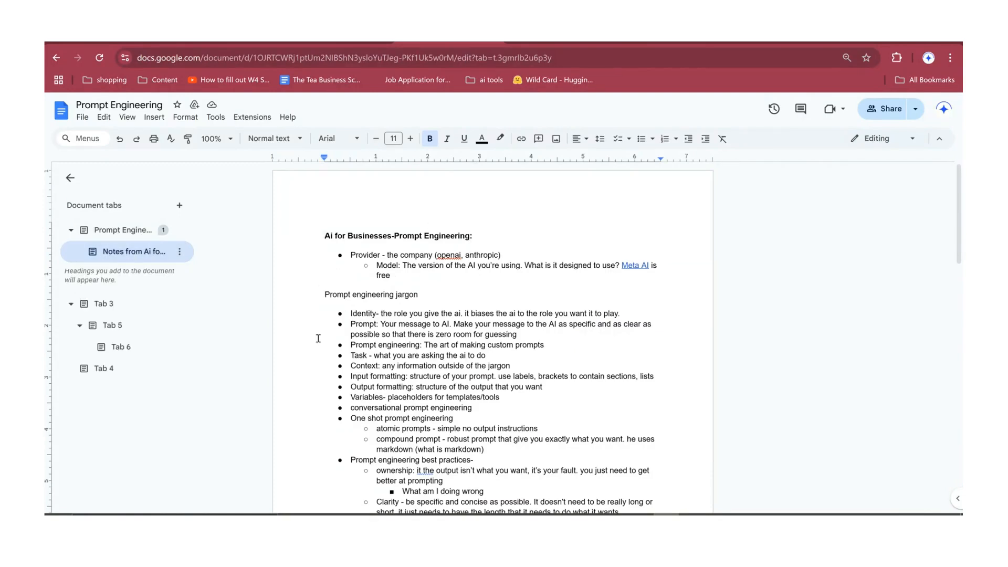
Return to the main Prompt Engineering tab and follow its "Notes from Ai for Business training" link to the subtab.
{"action": "left_click", "coordinate": [123, 230]}
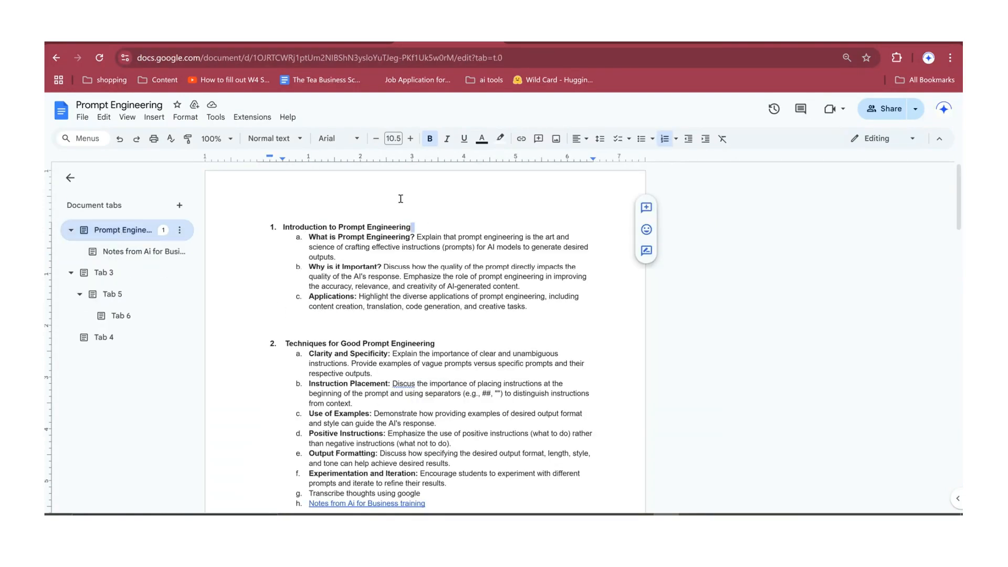
{"action": "right_click", "coordinate": [377, 384]}
{"action": "left_click", "coordinate": [350, 289]}
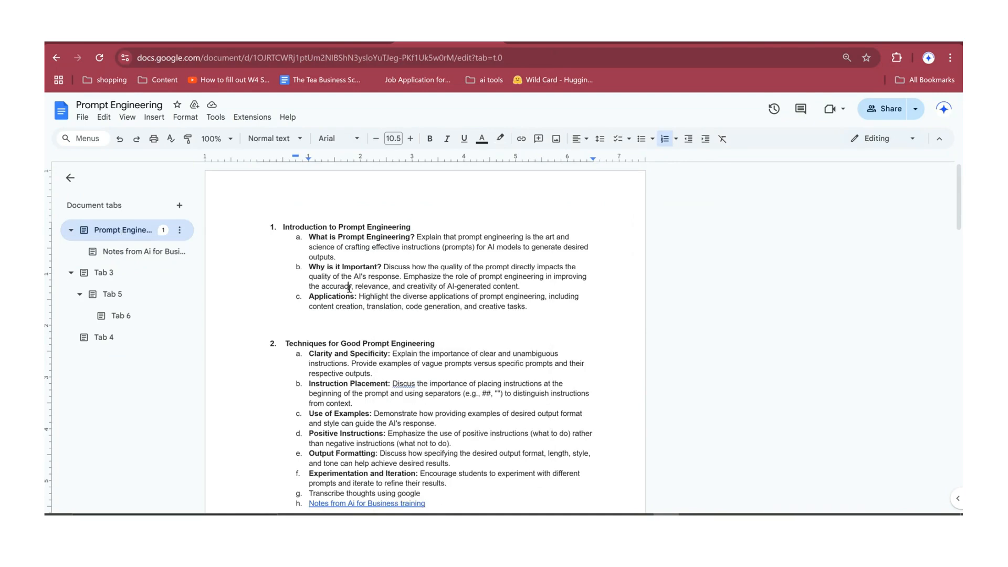
{"action": "scroll", "coordinate": [367, 352], "scroll_direction": "down", "scroll_amount": 3}
{"action": "left_click", "coordinate": [357, 322]}
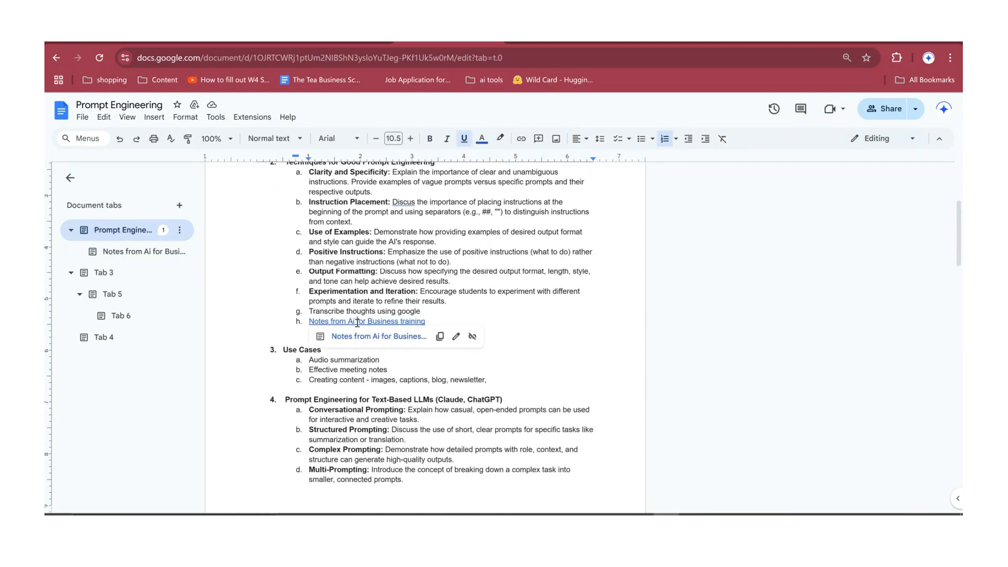
{"action": "scroll", "coordinate": [352, 341], "scroll_direction": "down", "scroll_amount": 3}
{"action": "scroll", "coordinate": [342, 326], "scroll_direction": "up", "scroll_amount": 2}
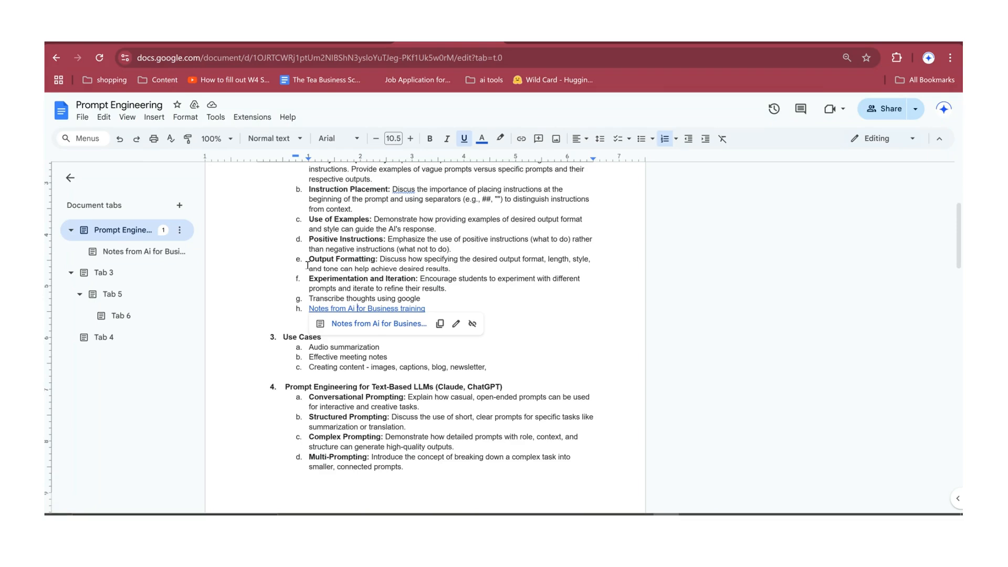
{"action": "left_click", "coordinate": [366, 325]}
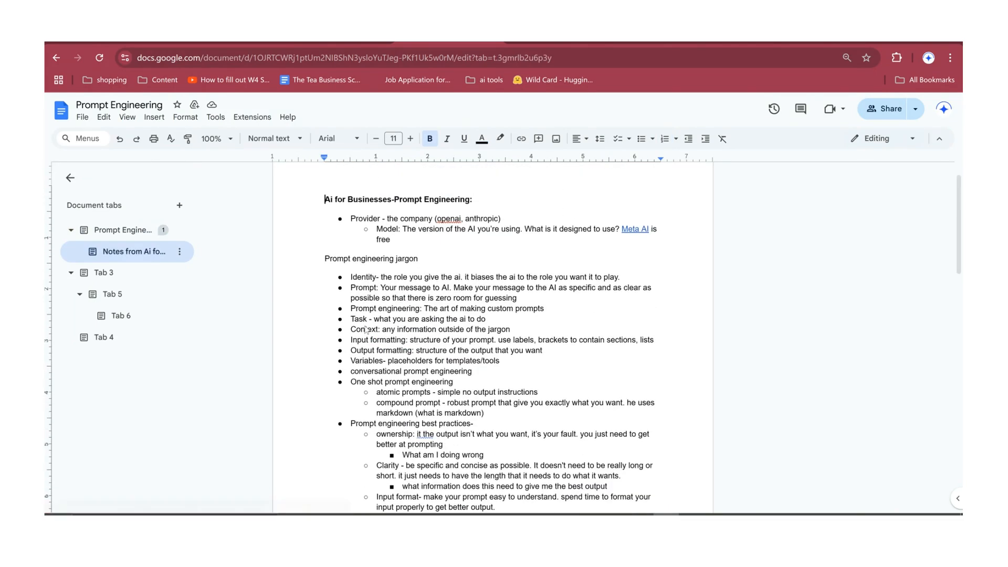
Go back to the main Prompt Engineering tab, highlight the Introduction to Prompt Engineering section and review the whole outline.
{"action": "left_click", "coordinate": [120, 229]}
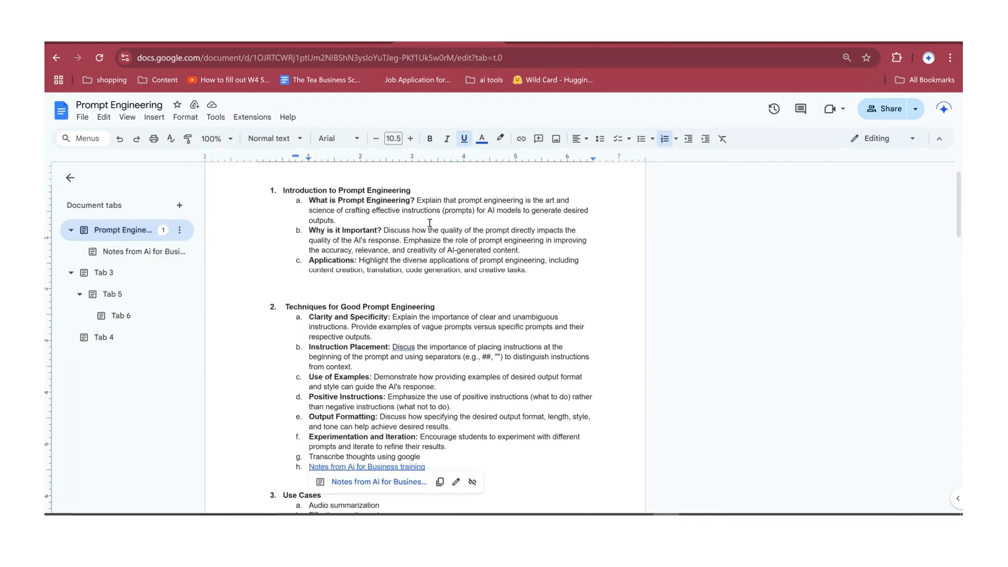
{"action": "left_click_drag", "start_coordinate": [281, 189], "coordinate": [556, 272]}
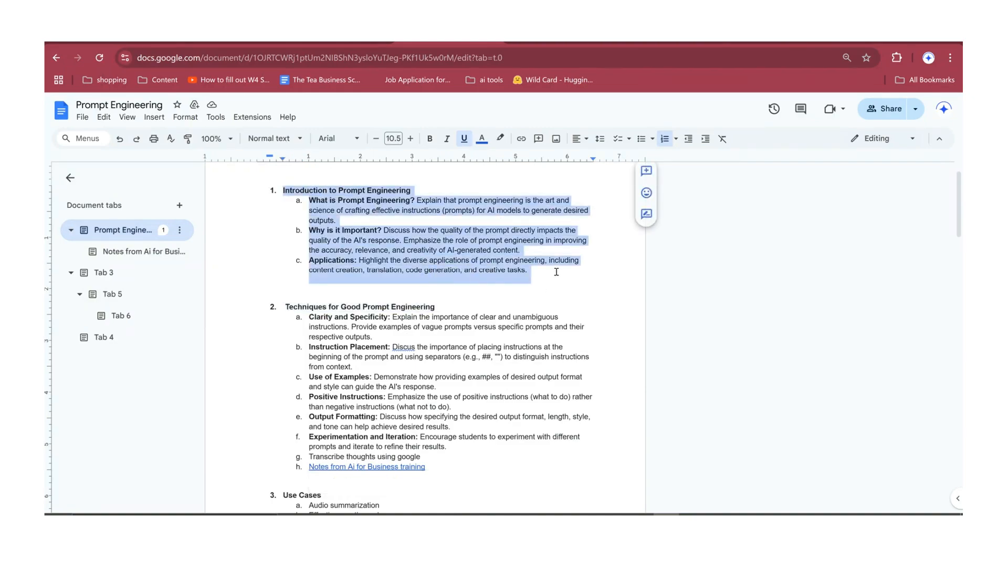
{"action": "scroll", "coordinate": [446, 357], "scroll_direction": "down", "scroll_amount": 20}
{"action": "scroll", "coordinate": [446, 358], "scroll_direction": "up", "scroll_amount": 20}
{"action": "scroll", "coordinate": [445, 357], "scroll_direction": "down", "scroll_amount": 20}
{"action": "scroll", "coordinate": [445, 357], "scroll_direction": "up", "scroll_amount": 20}
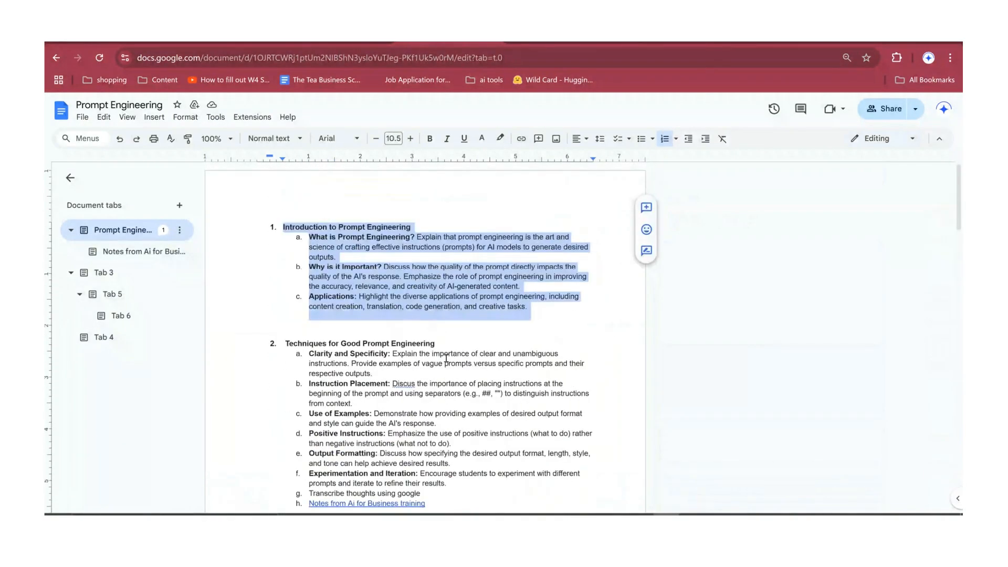
Copy the Introduction to Prompt Engineering heading together with its items a to c.
{"action": "left_click", "coordinate": [337, 240]}
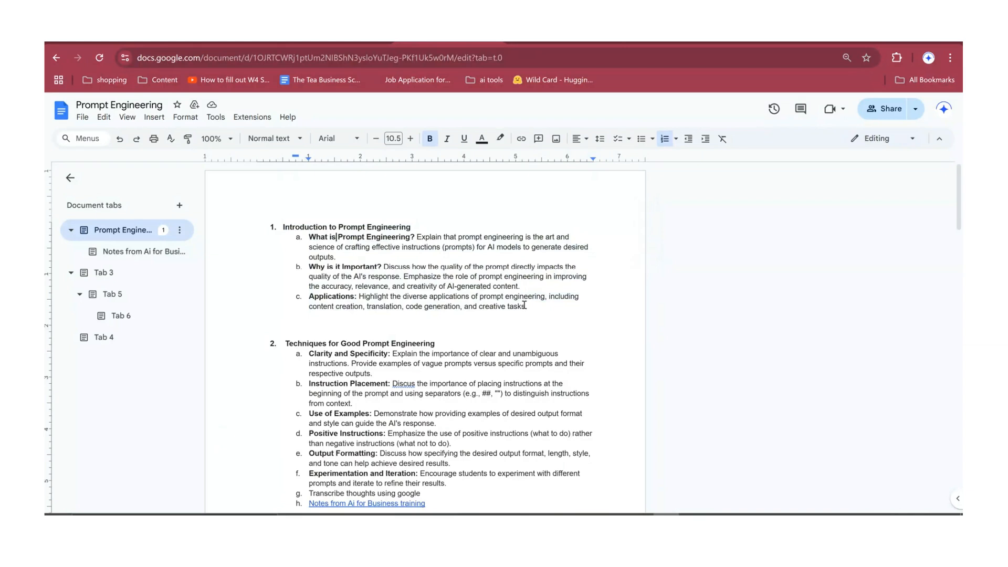
{"action": "left_click_drag", "start_coordinate": [525, 308], "coordinate": [274, 210]}
{"action": "key", "text": "ctrl+c"}
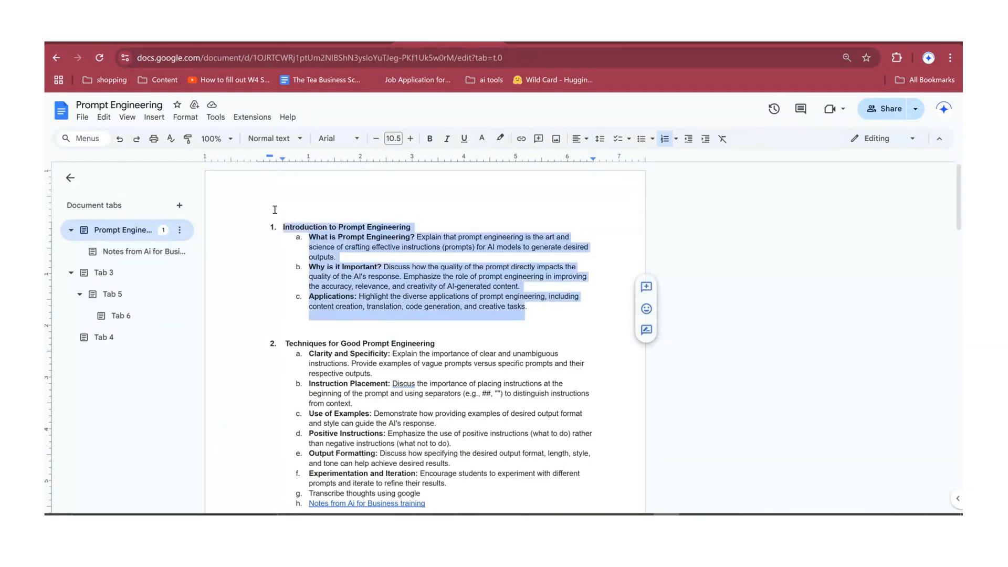
Add a subtab under the main Prompt Engineering tab and paste the copied Introduction to Prompt Engineering section into it.
{"action": "left_click", "coordinate": [361, 354]}
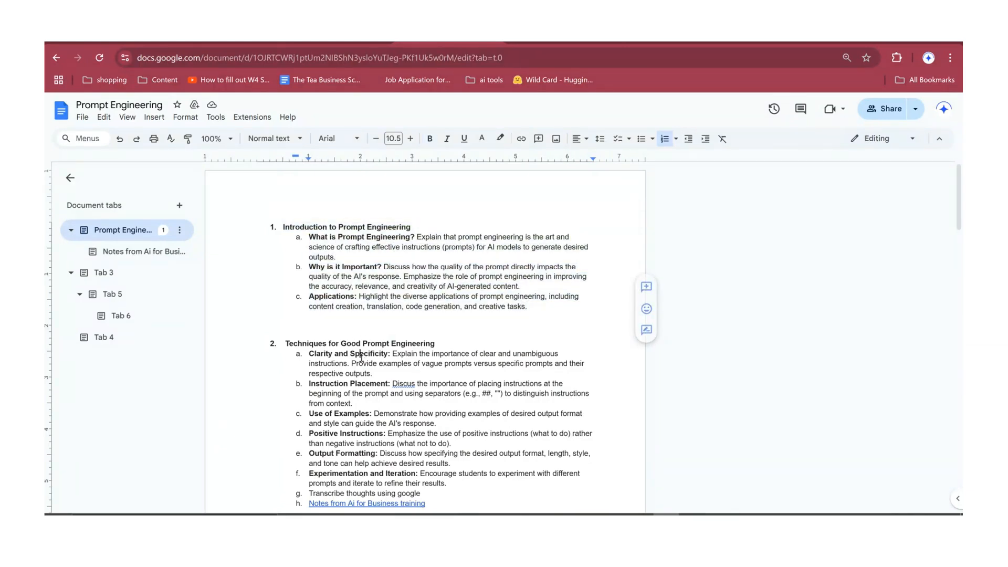
{"action": "left_click", "coordinate": [180, 230]}
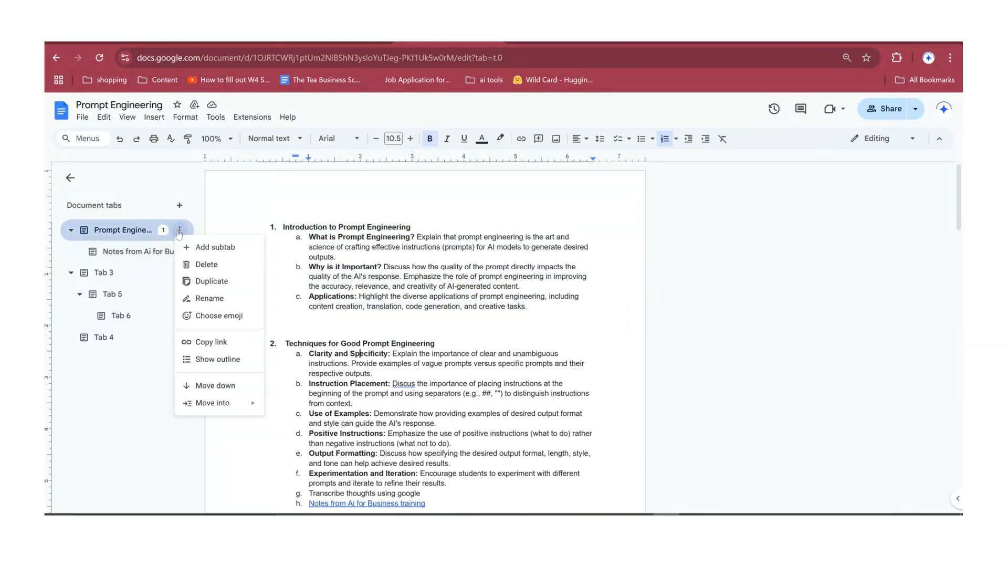
{"action": "left_click", "coordinate": [194, 255]}
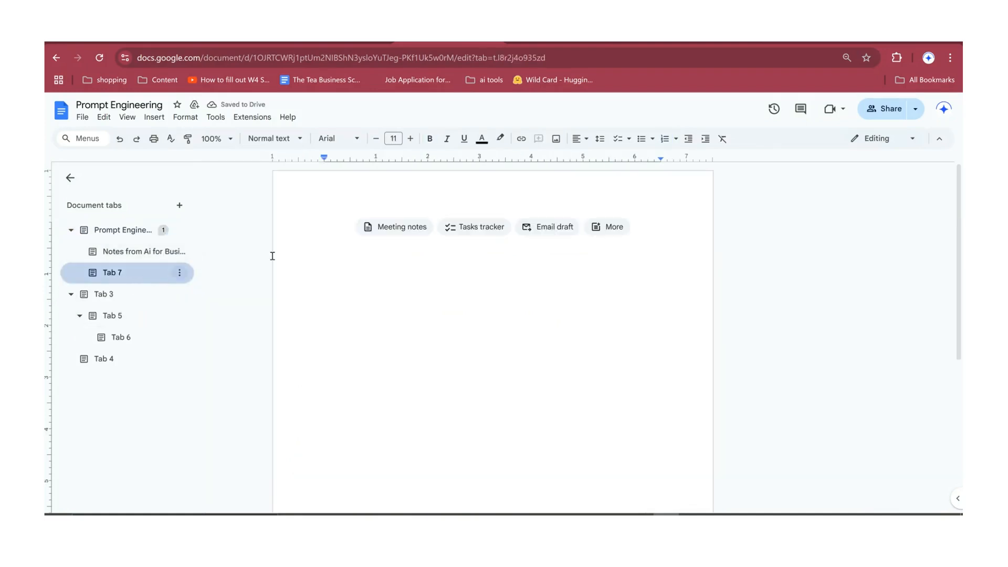
{"action": "key", "text": "ctrl+v"}
Try to insert a link on the Introduction to Prompt Engineering heading in the main Prompt Engineering tab.
{"action": "left_click_drag", "start_coordinate": [487, 223], "coordinate": [349, 228]}
{"action": "left_click", "coordinate": [123, 230]}
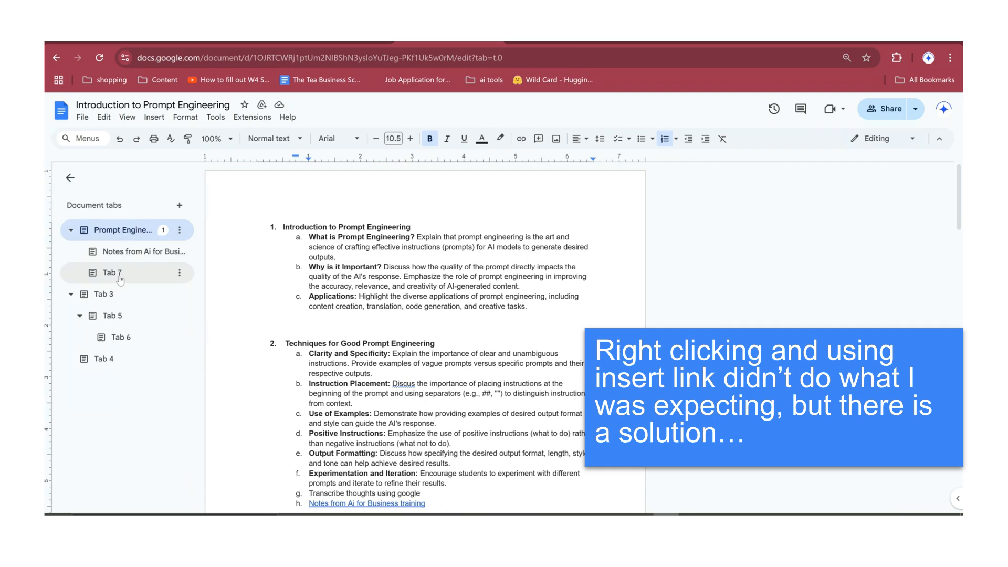
{"action": "left_click_drag", "start_coordinate": [421, 226], "coordinate": [281, 232]}
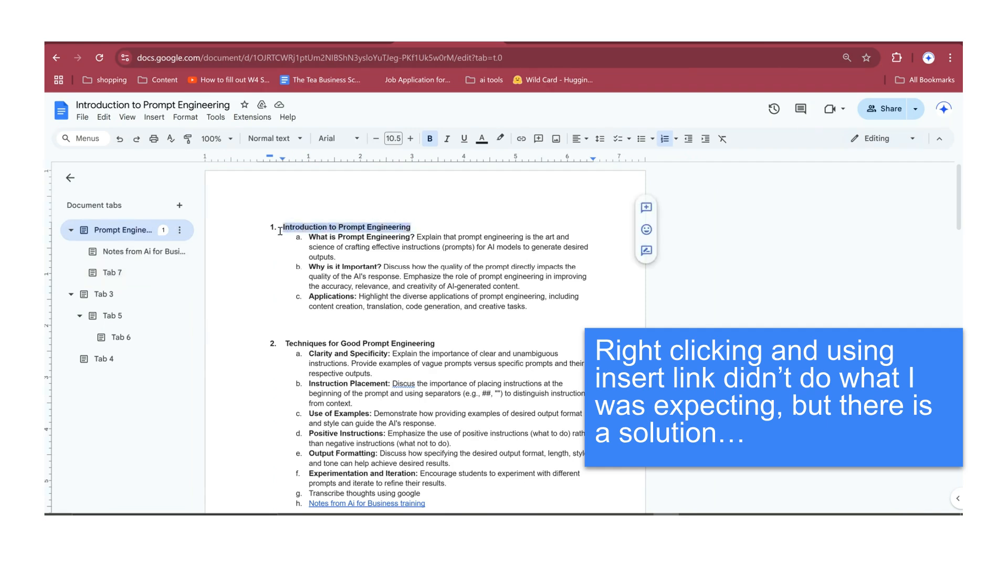
{"action": "right_click", "coordinate": [319, 229]}
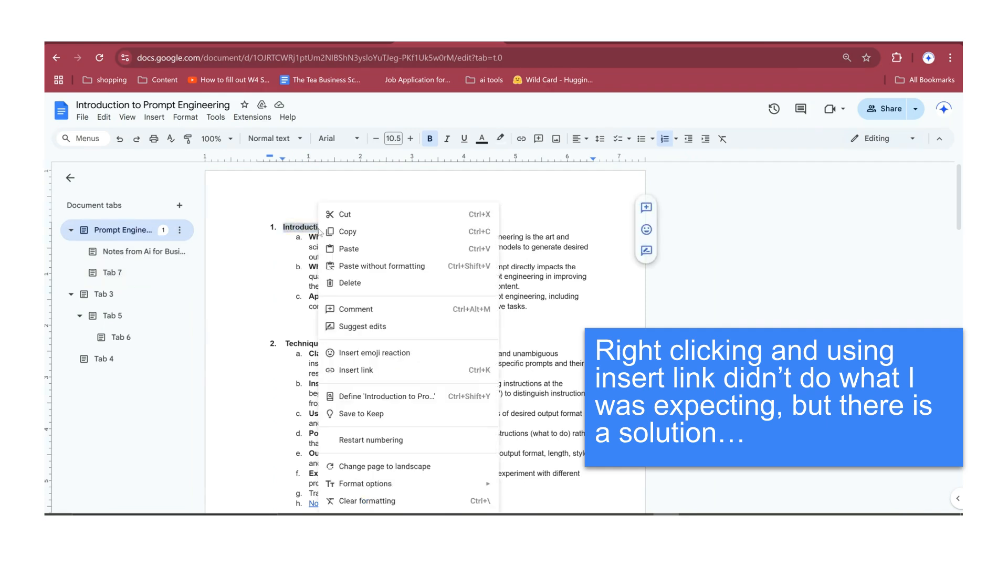
{"action": "left_click", "coordinate": [367, 370]}
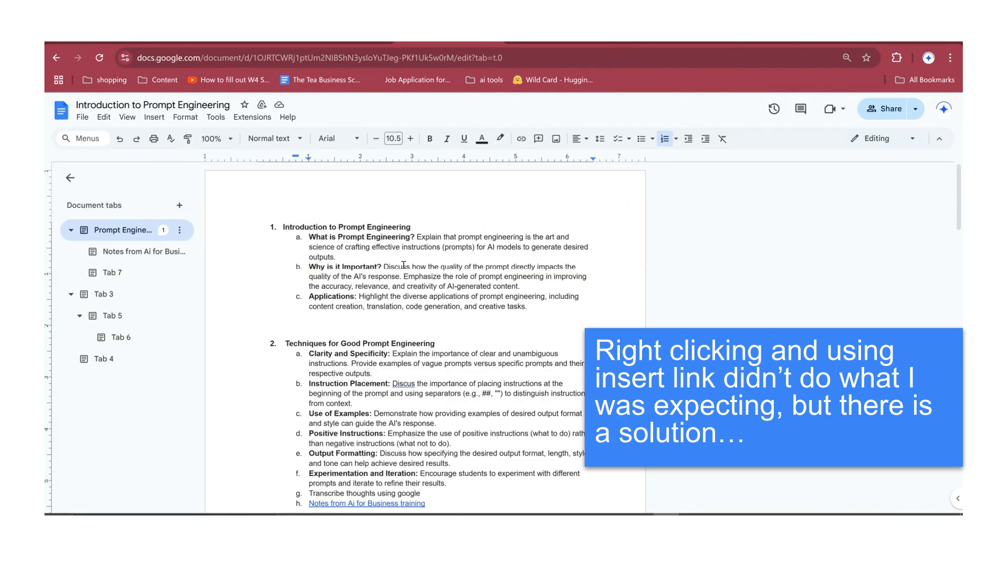
Copy the web address of the new Tab 7 subtab and return to the main Prompt Engineering tab.
{"action": "left_click", "coordinate": [118, 274]}
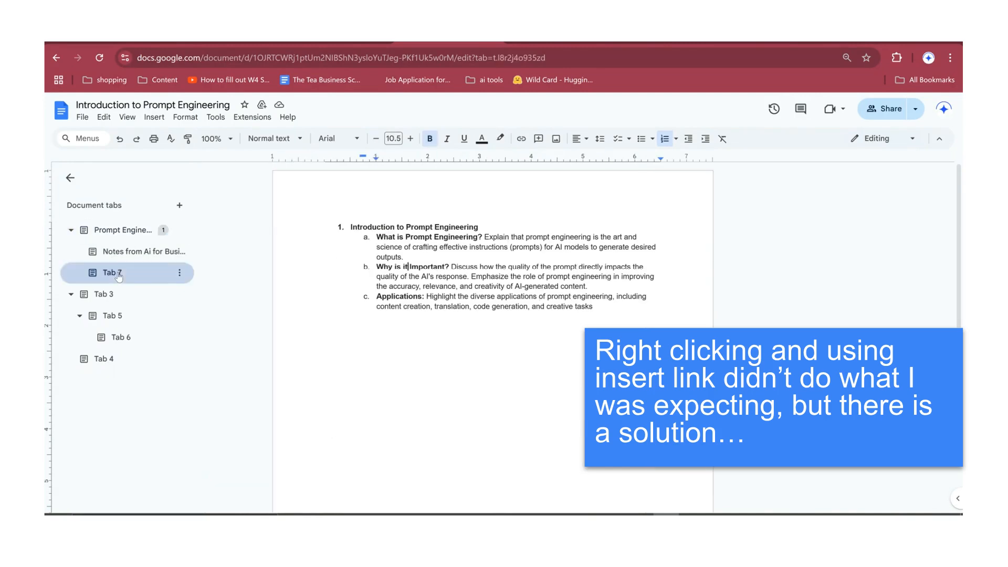
{"action": "left_click", "coordinate": [168, 57]}
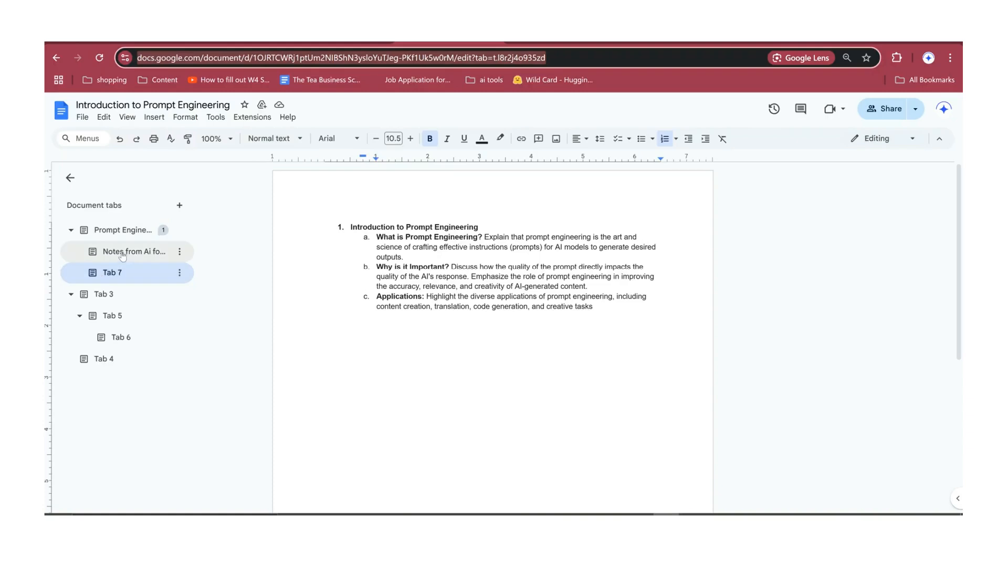
{"action": "left_click", "coordinate": [128, 228]}
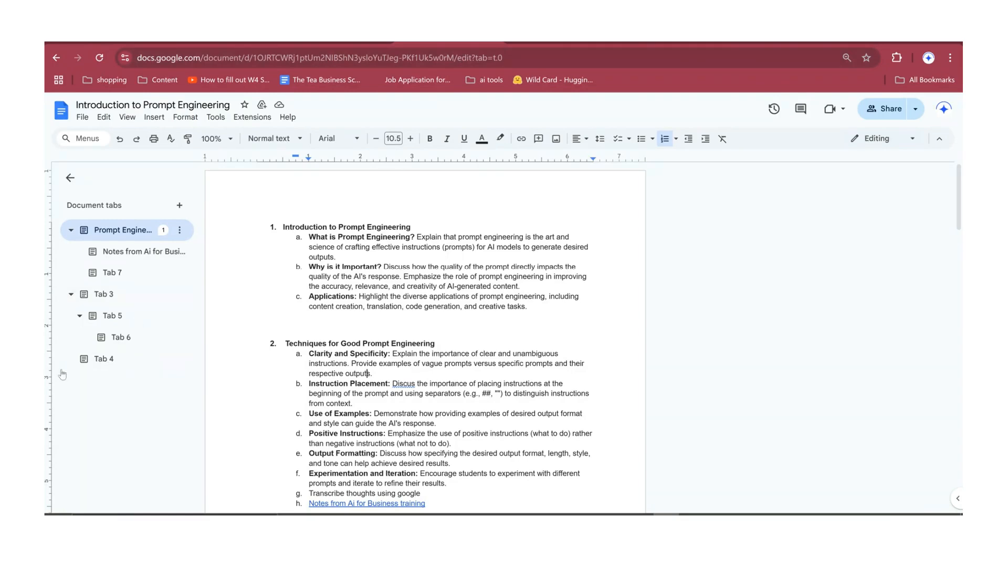
View the document beside the OneNote notebook, restore it to full size and revisit Tab 7 and the main tab.
{"action": "key", "text": "super+Left"}
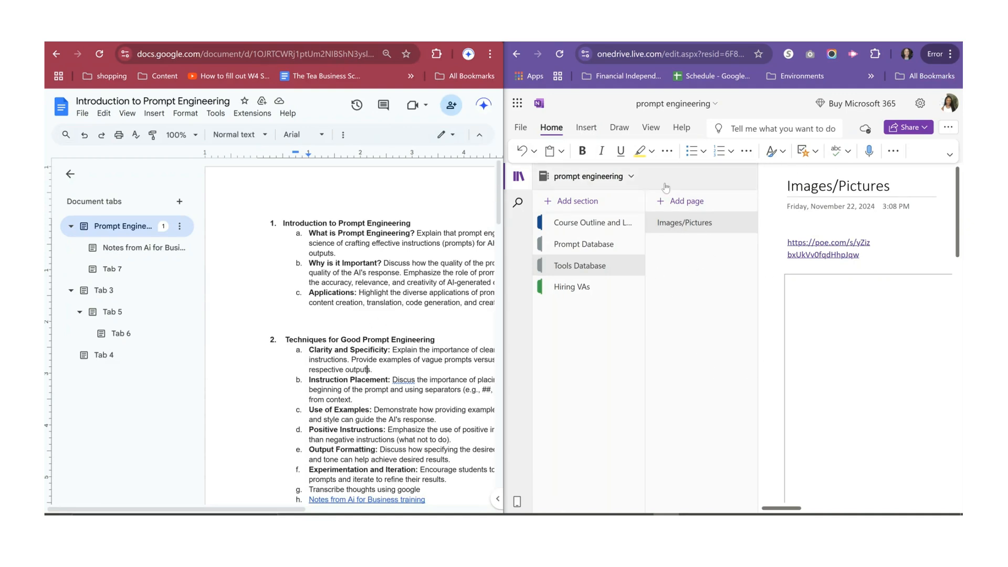
{"action": "key", "text": "super+Up"}
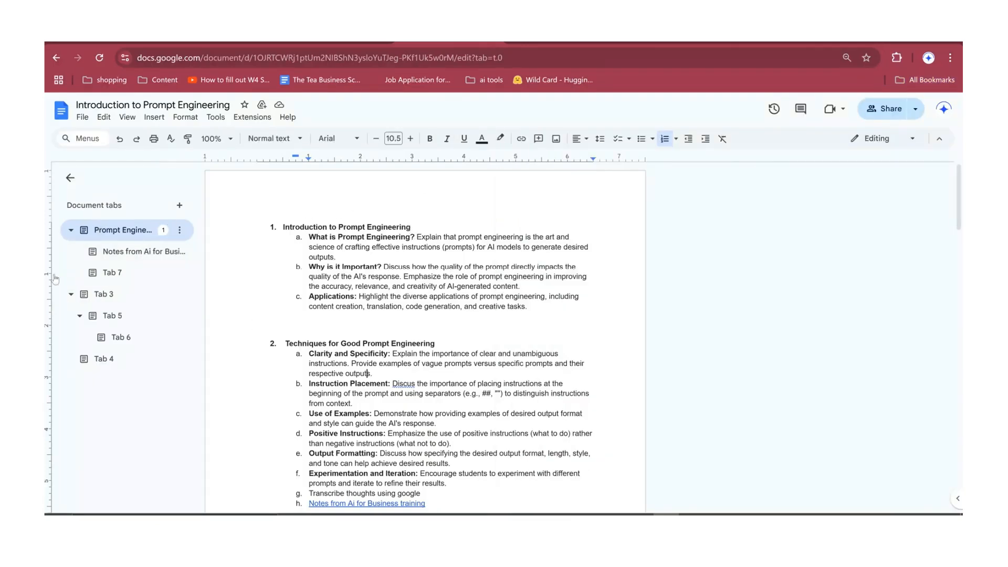
{"action": "left_click", "coordinate": [105, 280]}
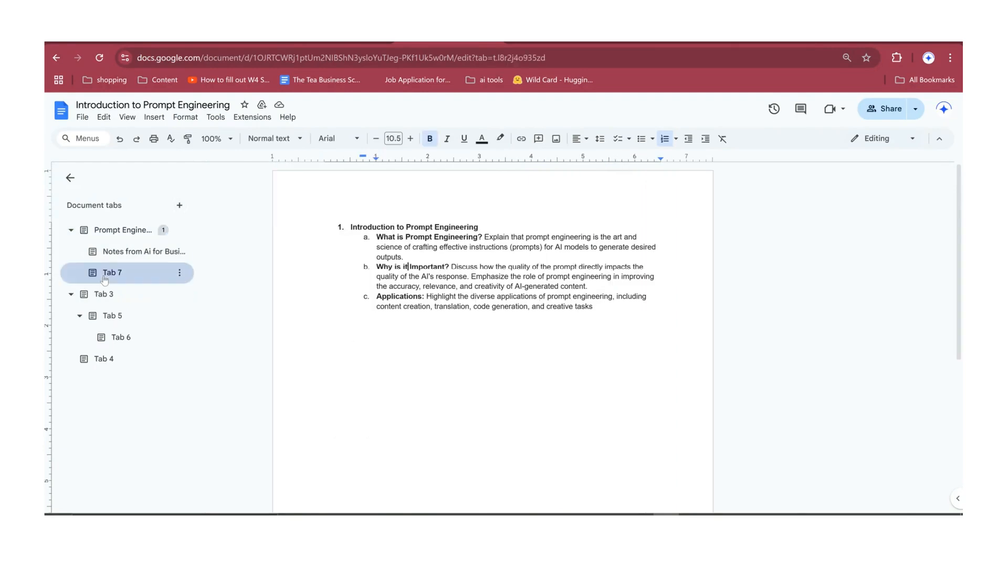
{"action": "left_click", "coordinate": [124, 232]}
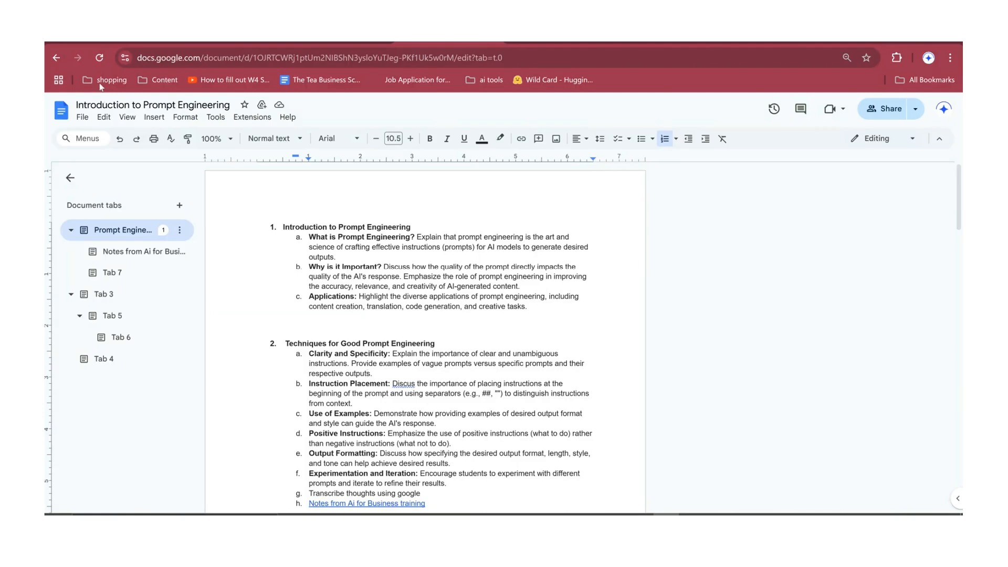
Reload the document and link the Introduction to Prompt Engineering heading in the main tab to Tab 7's copied address.
{"action": "left_click", "coordinate": [97, 62]}
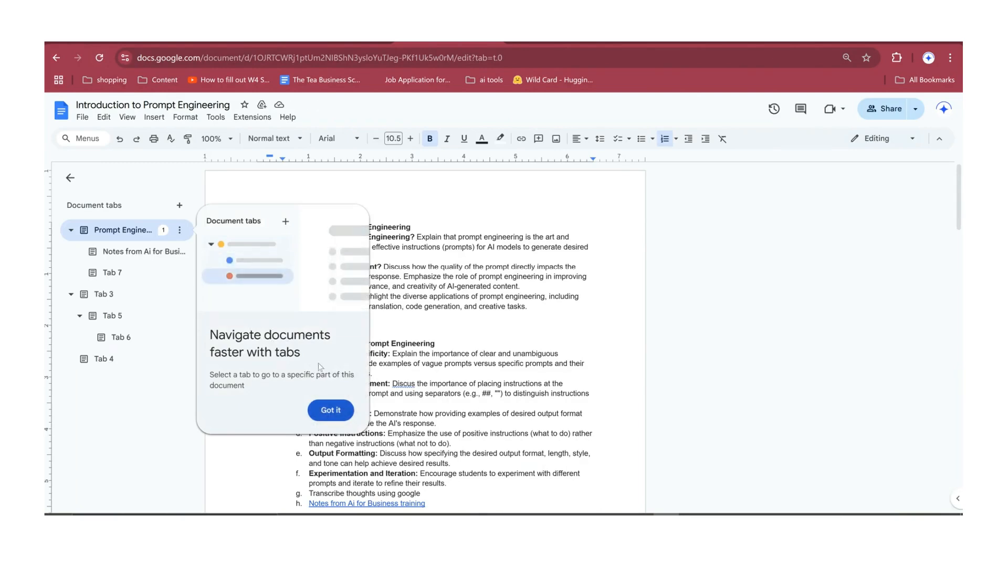
{"action": "left_click", "coordinate": [327, 410]}
{"action": "left_click", "coordinate": [413, 236]}
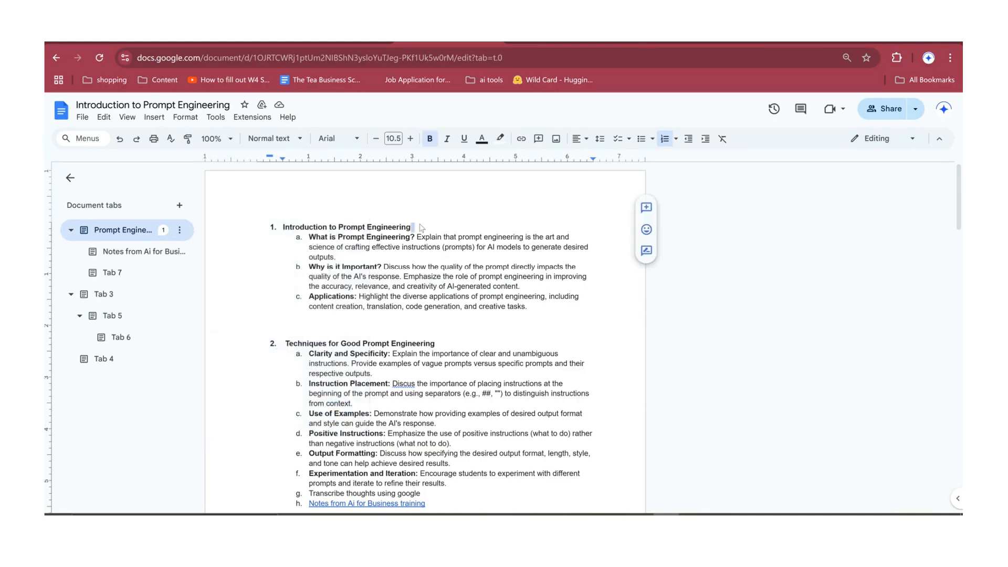
{"action": "left_click_drag", "start_coordinate": [413, 230], "coordinate": [270, 229]}
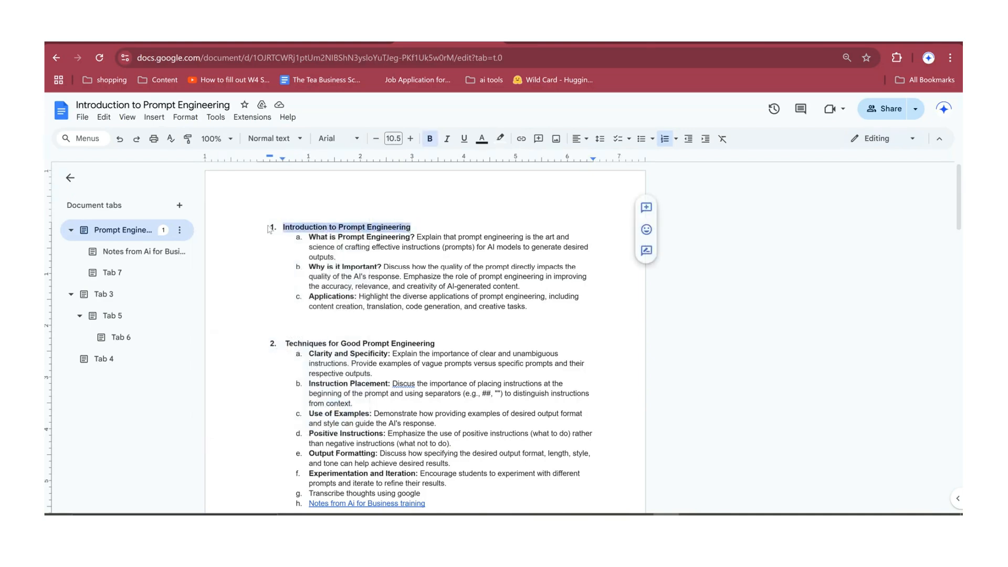
{"action": "right_click", "coordinate": [269, 229]}
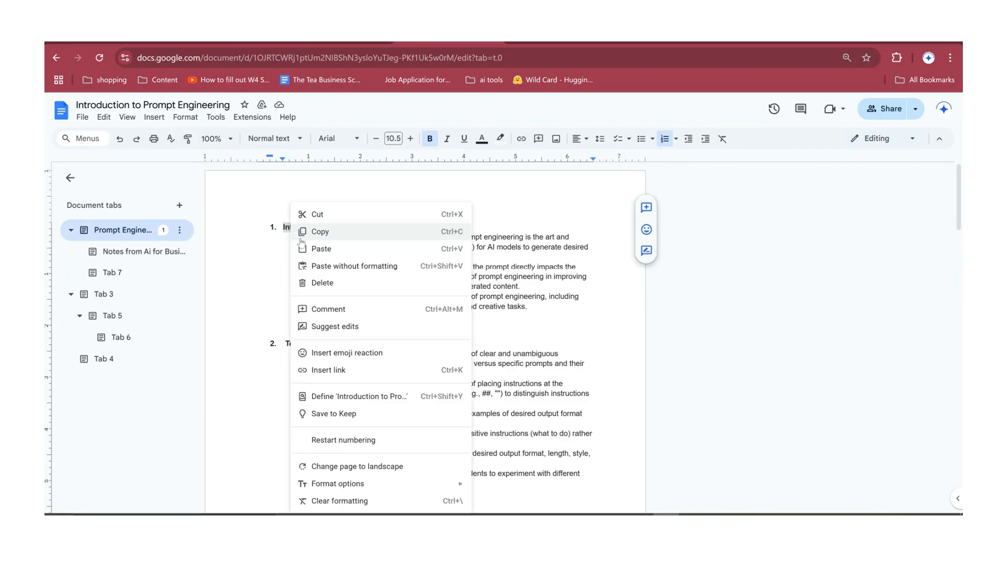
{"action": "left_click", "coordinate": [355, 375]}
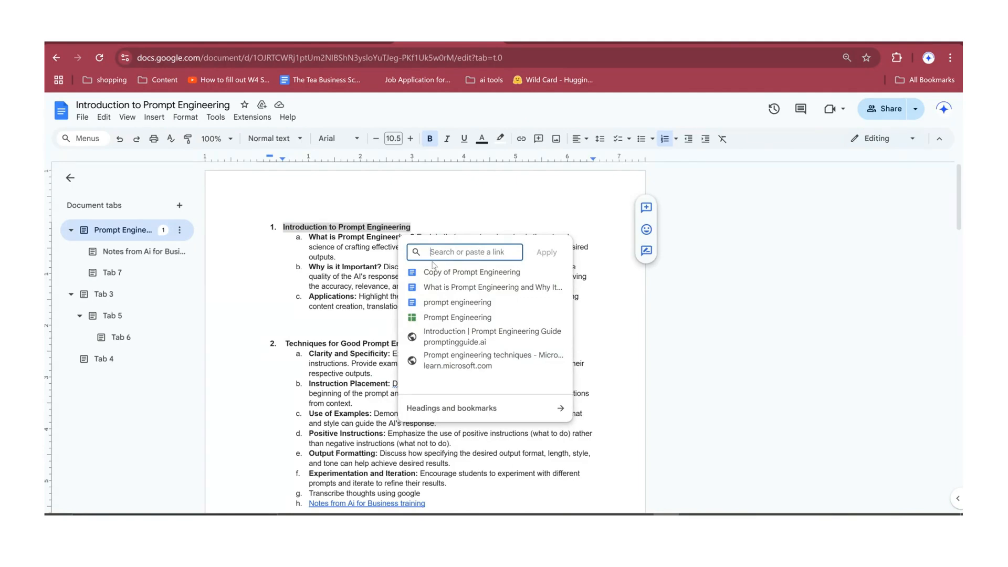
{"action": "key", "text": "ctrl+v"}
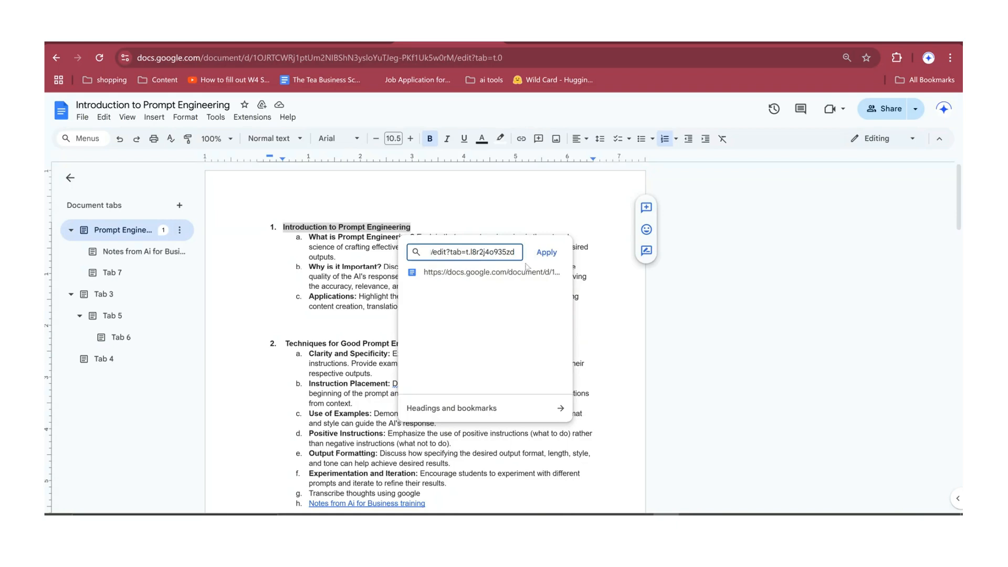
{"action": "left_click", "coordinate": [549, 253]}
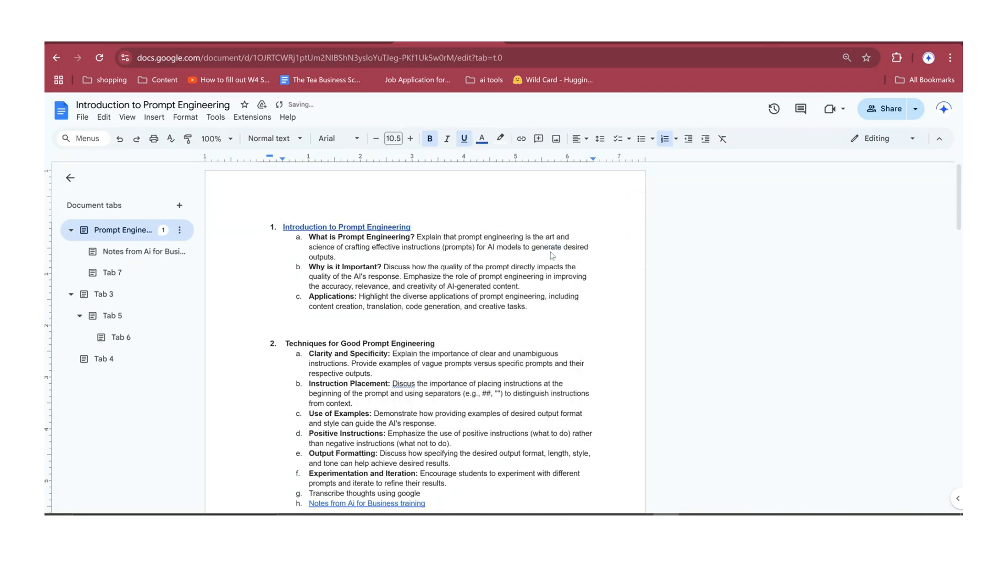
Follow the heading's new link to Tab 7 and copy the Introduction to Prompt Engineering heading text there.
{"action": "left_click", "coordinate": [335, 229]}
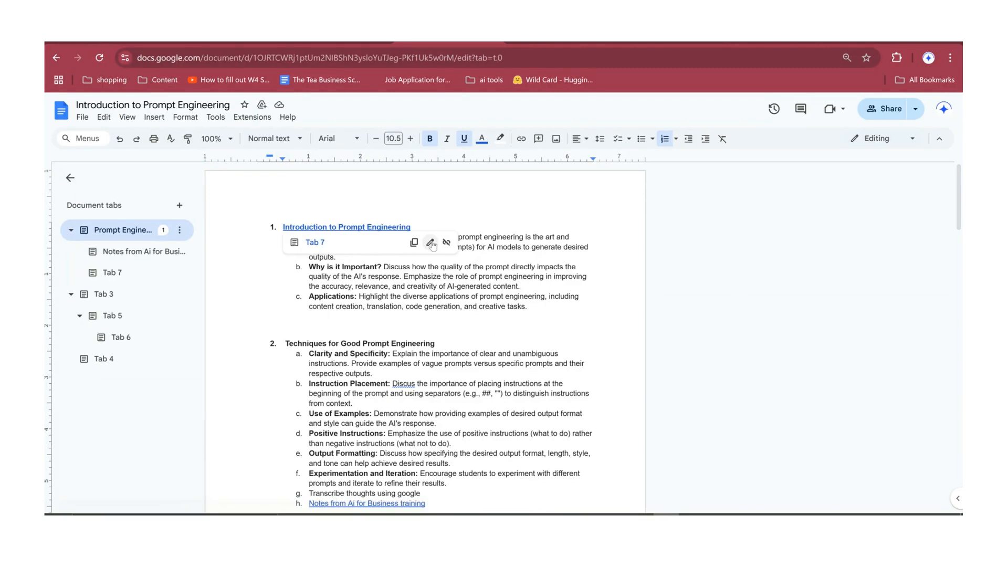
{"action": "left_click", "coordinate": [310, 242]}
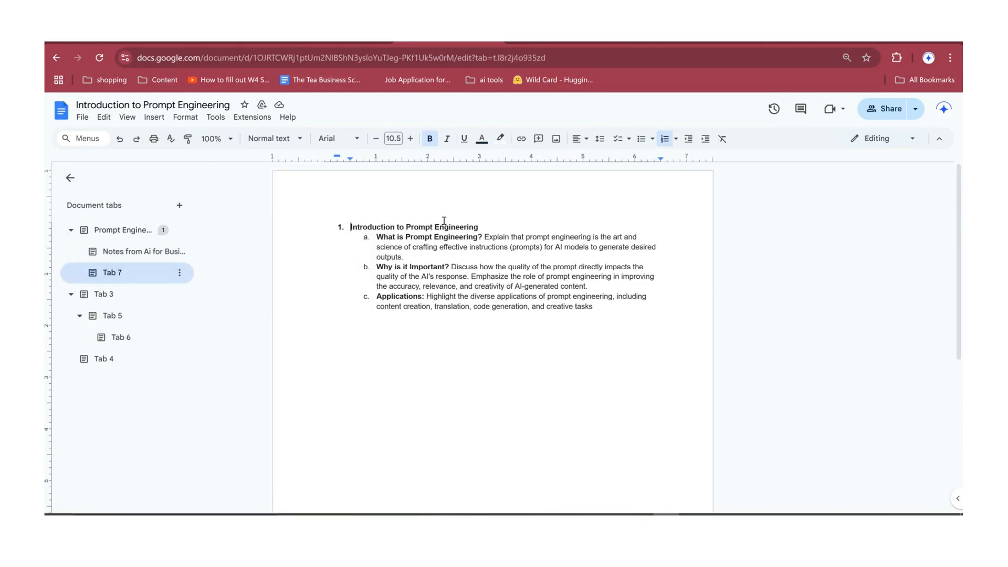
{"action": "left_click_drag", "start_coordinate": [476, 227], "coordinate": [322, 227]}
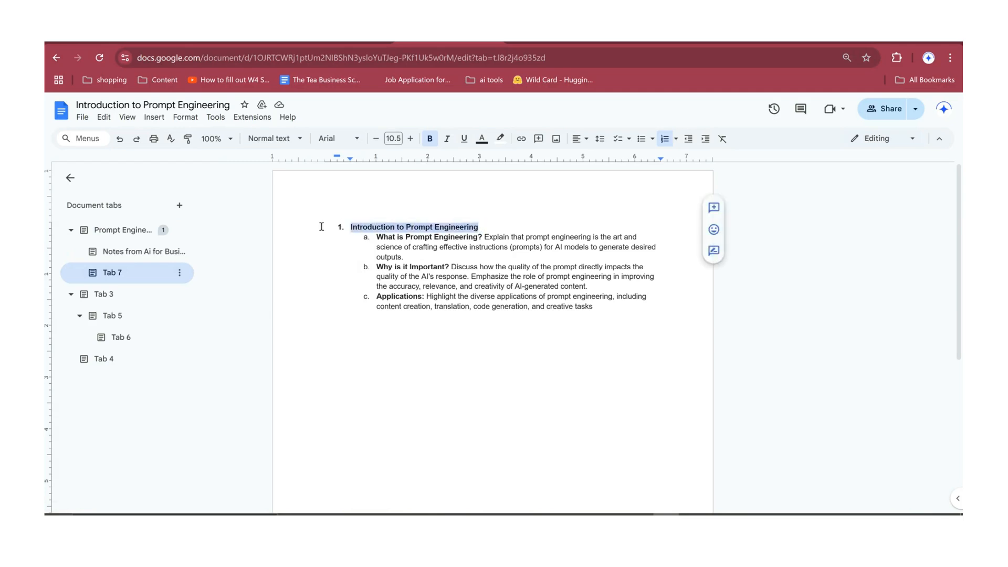
{"action": "right_click", "coordinate": [420, 229]}
{"action": "left_click", "coordinate": [447, 233]}
Try renaming Tab 7 with the copied heading text and undo the rename.
{"action": "left_click", "coordinate": [179, 273]}
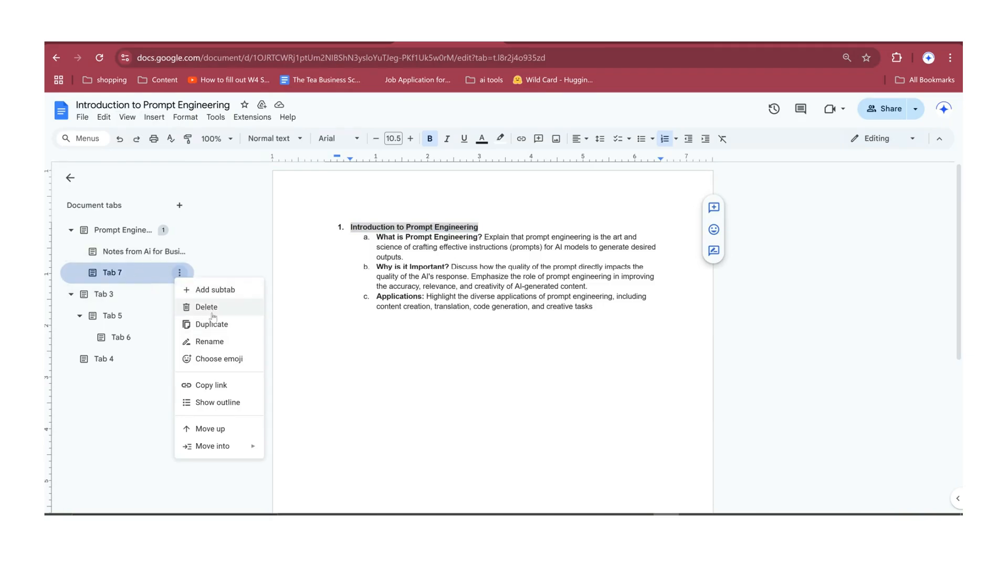
{"action": "left_click", "coordinate": [209, 342]}
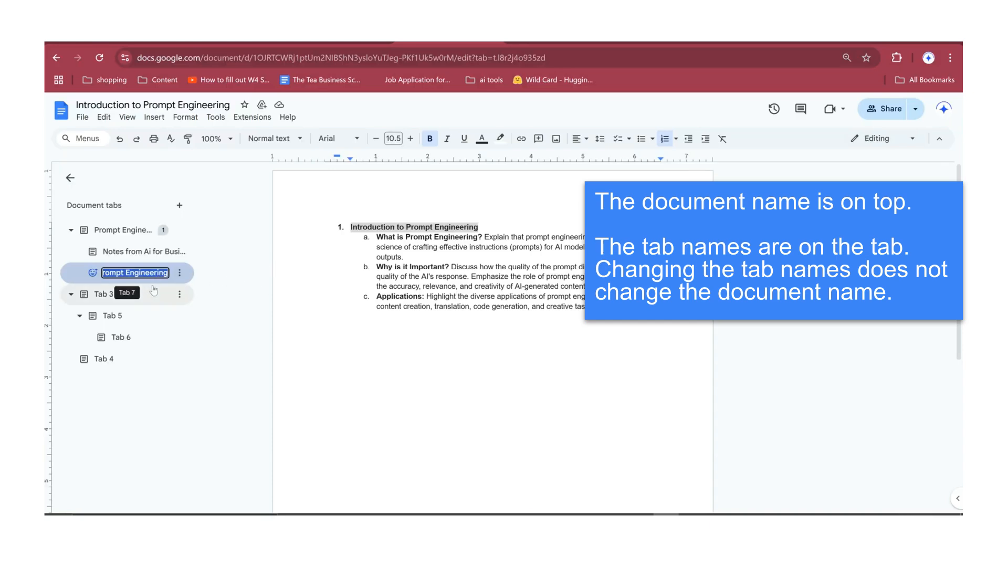
{"action": "left_click", "coordinate": [458, 287]}
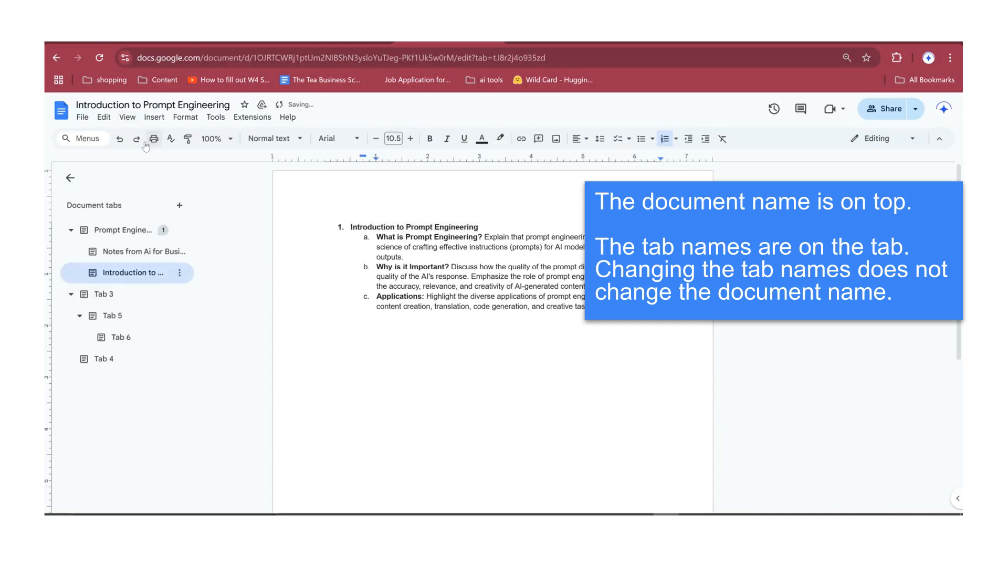
{"action": "left_click", "coordinate": [120, 138]}
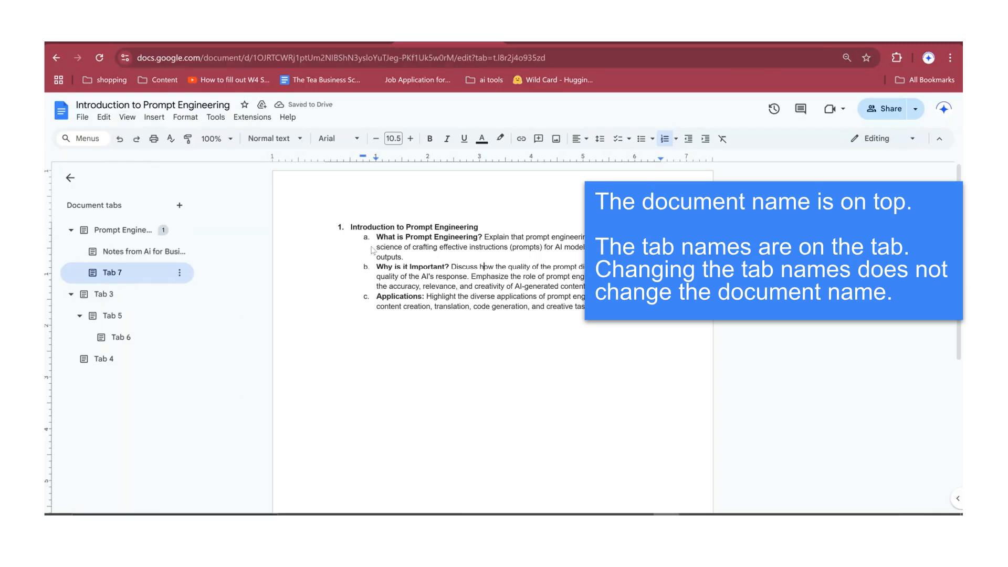
Rename Tab 7 as Introduction to Prompt Engineering and check the heading's link to it from the main tab.
{"action": "left_click", "coordinate": [179, 274]}
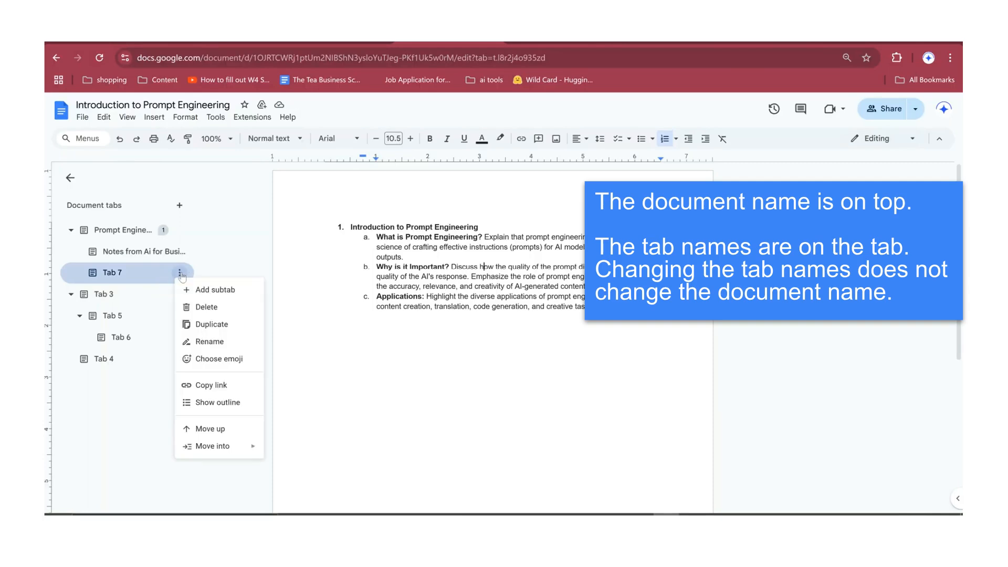
{"action": "left_click", "coordinate": [211, 343]}
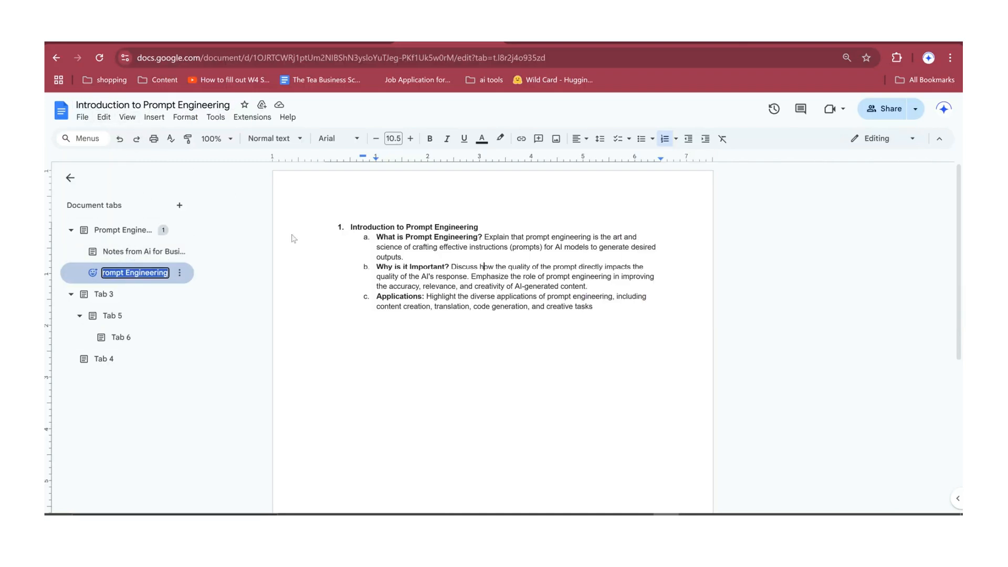
{"action": "left_click", "coordinate": [355, 254]}
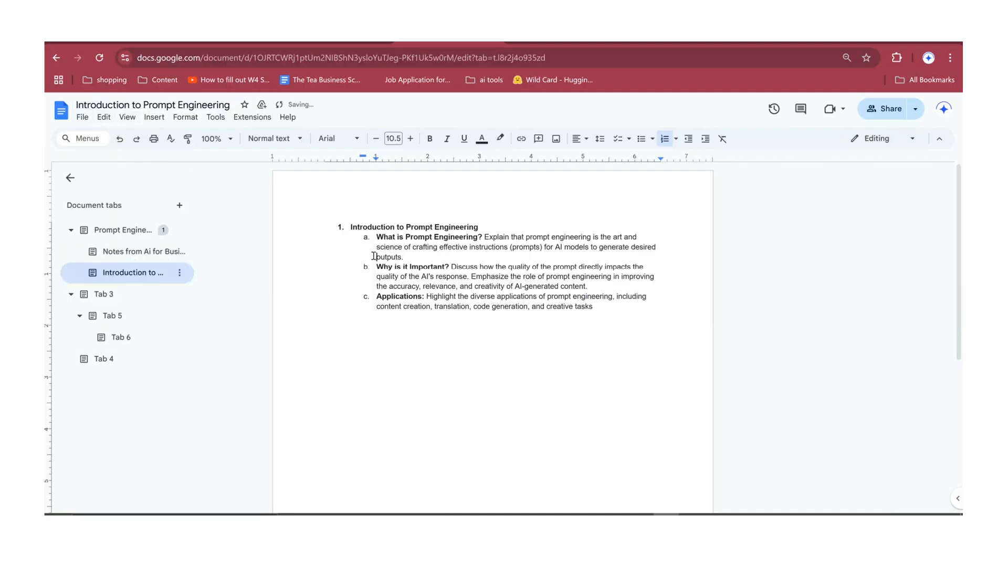
{"action": "left_click", "coordinate": [134, 232]}
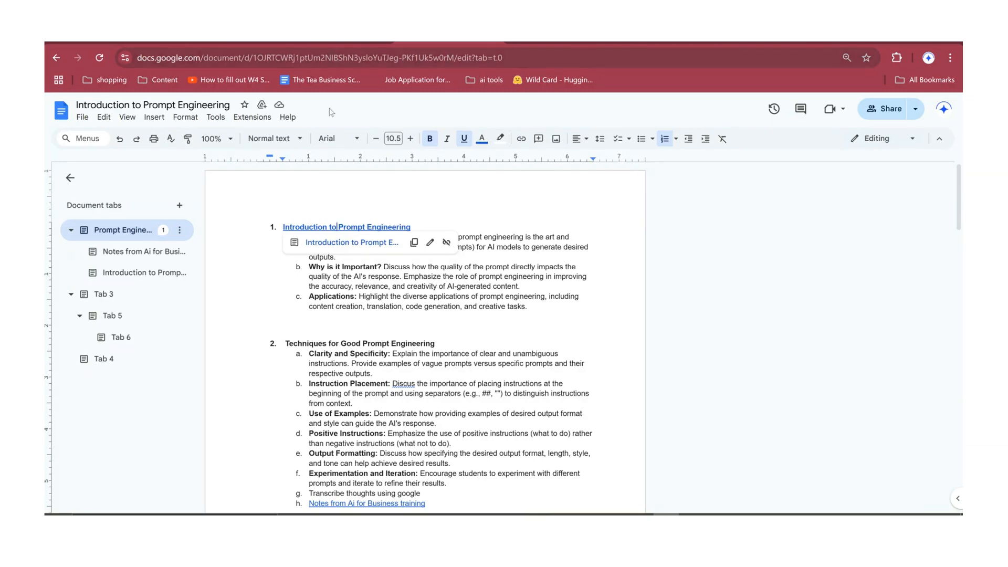
{"action": "left_click", "coordinate": [135, 278]}
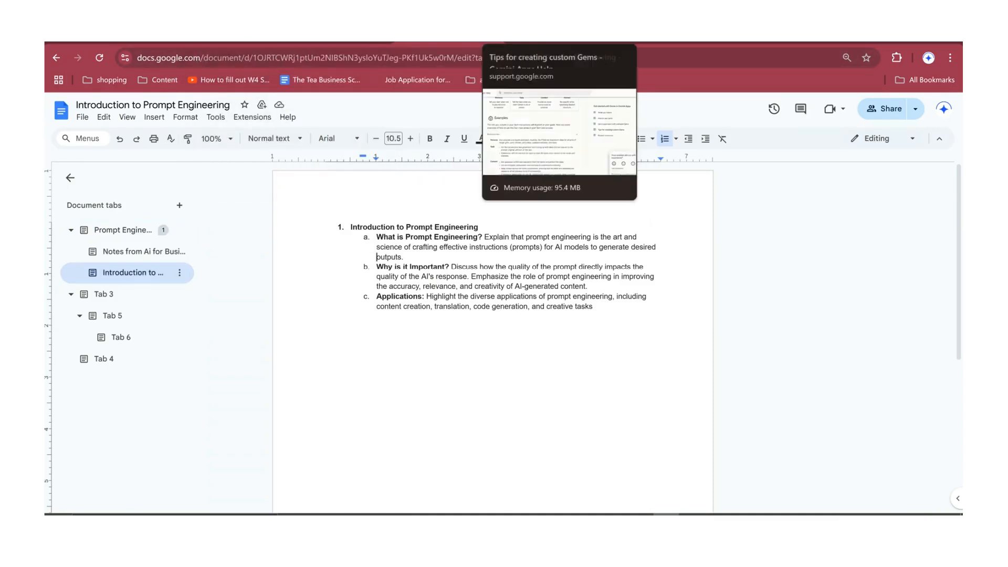
Switch to the AI and Prompt Engineering document and show its document tabs.
{"action": "left_click", "coordinate": [541, 42]}
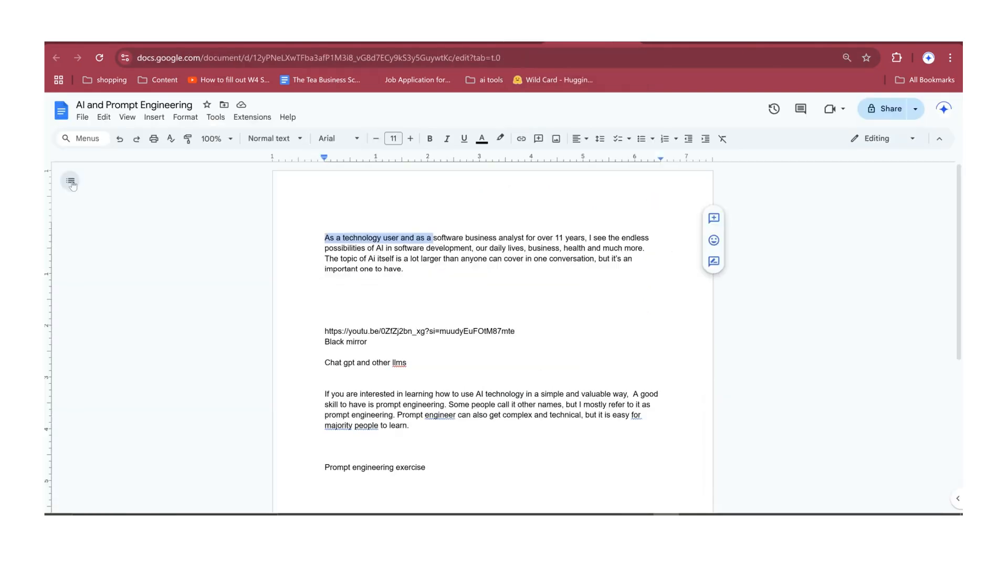
{"action": "left_click", "coordinate": [70, 181]}
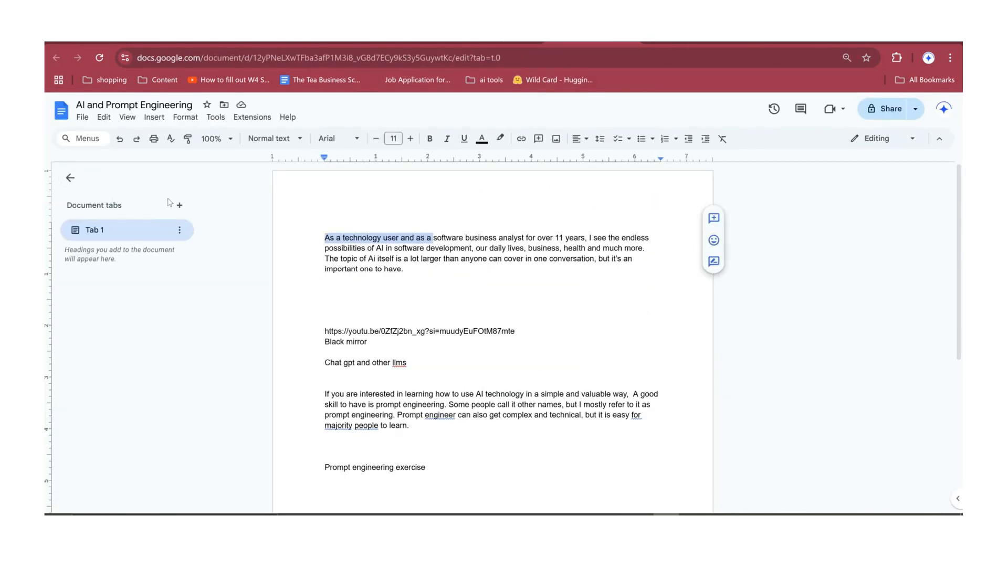
Add a subtab under Tab 1 and enter the text "As a technology user and as a" in it.
{"action": "left_click", "coordinate": [68, 178]}
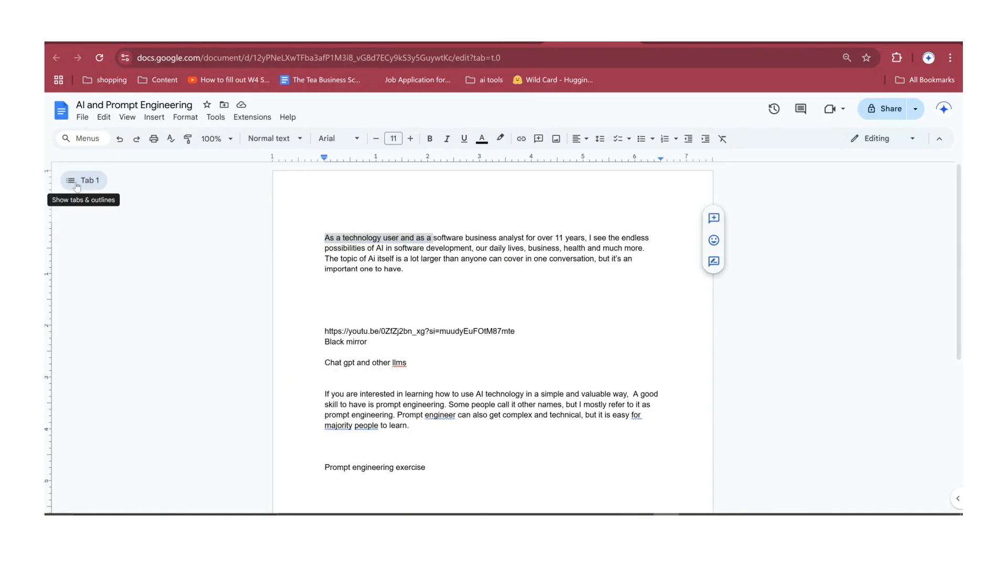
{"action": "left_click", "coordinate": [76, 184]}
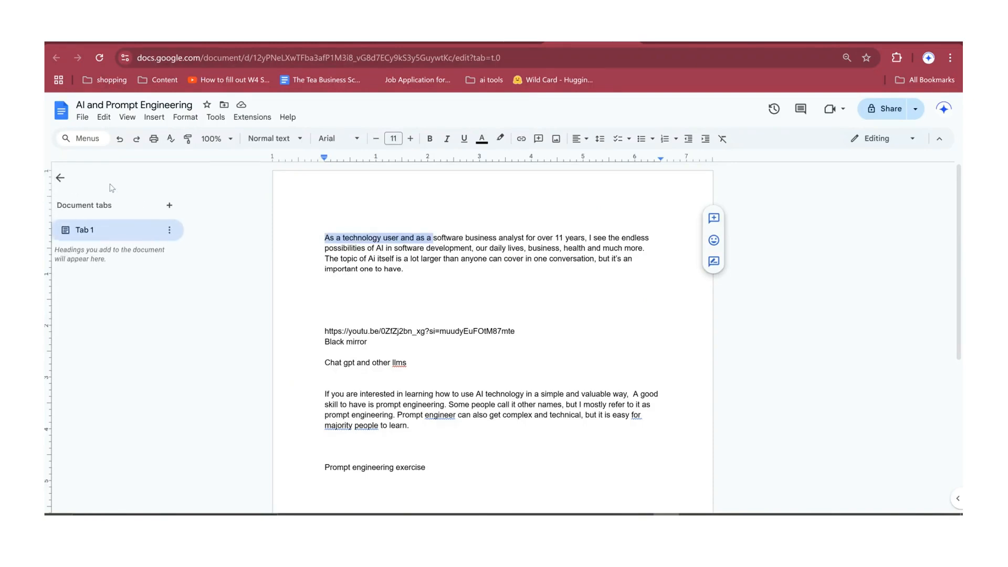
{"action": "left_click", "coordinate": [180, 231]}
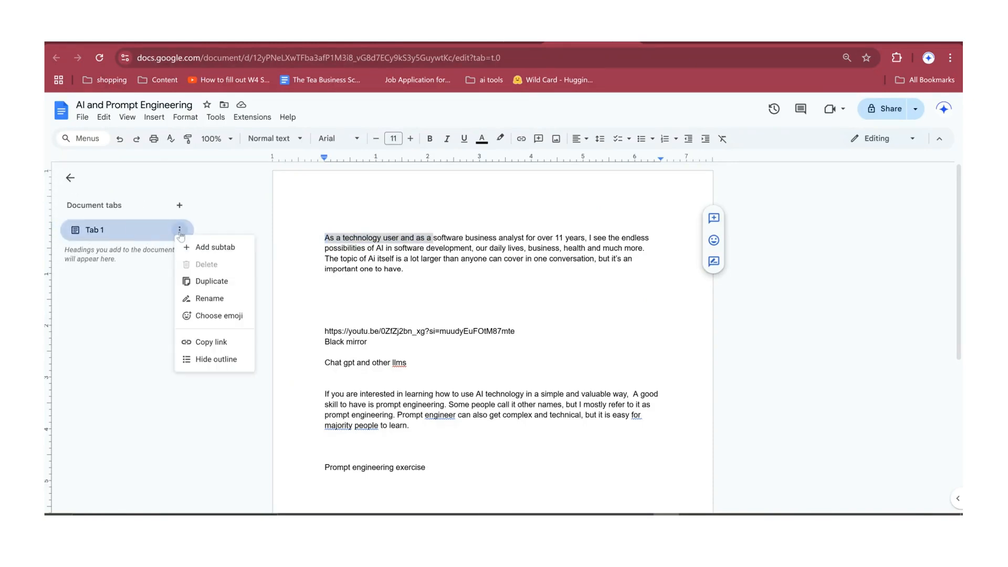
{"action": "left_click", "coordinate": [206, 254]}
{"action": "type", "text": "As a technology user and as a"}
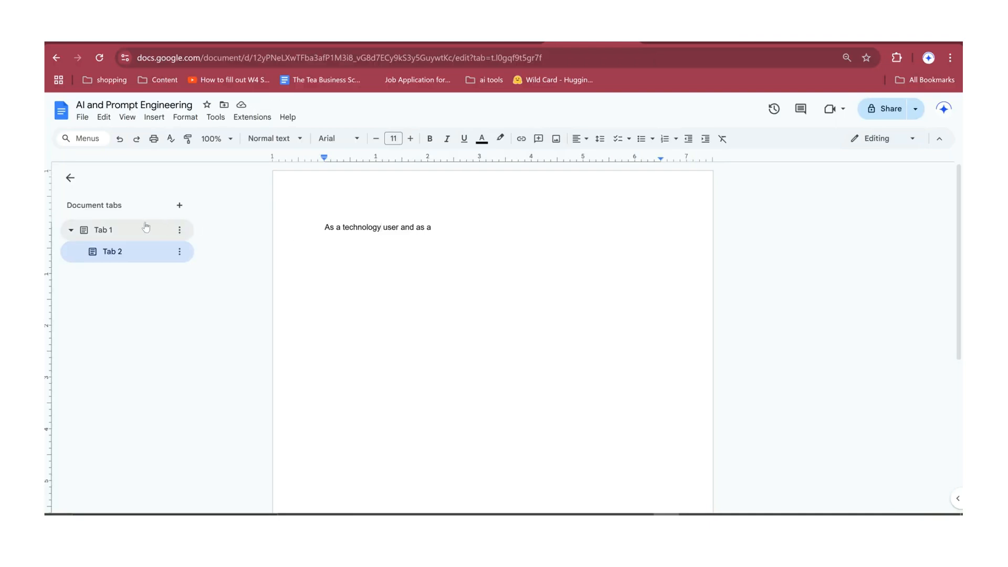
Switch between Tab 1 and its subtab Tab 2 to compare their content.
{"action": "left_click", "coordinate": [130, 231]}
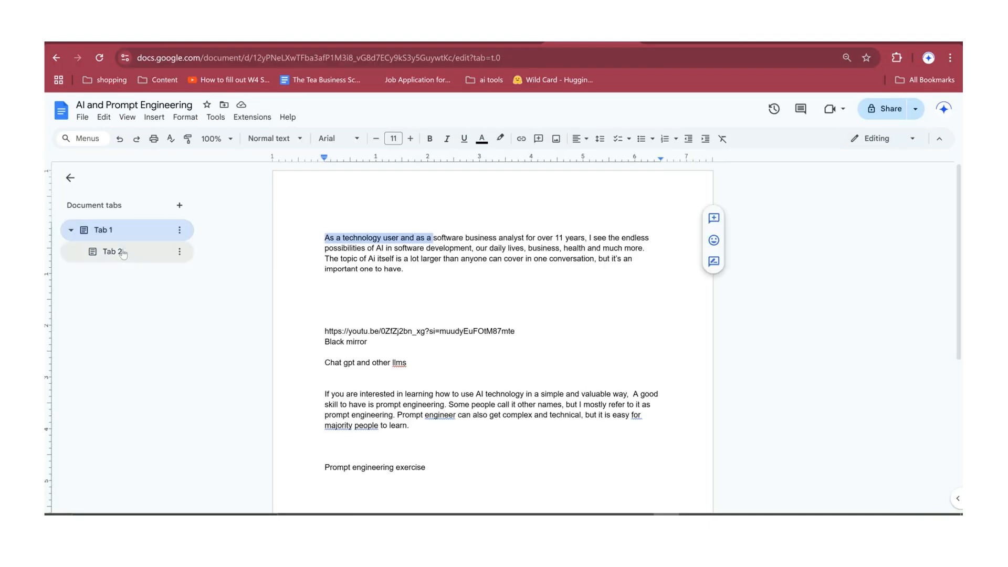
{"action": "left_click", "coordinate": [121, 252]}
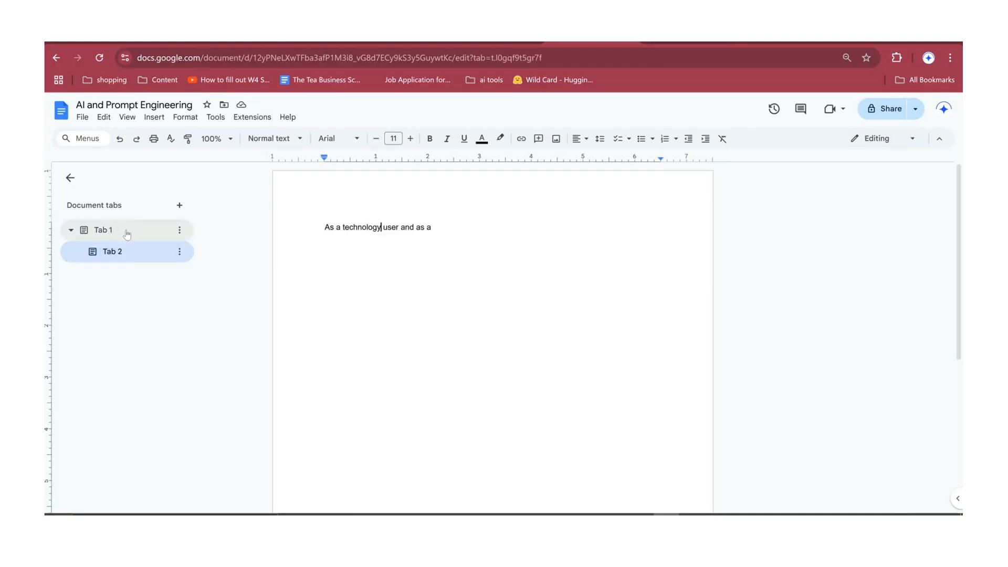
{"action": "left_click", "coordinate": [124, 252]}
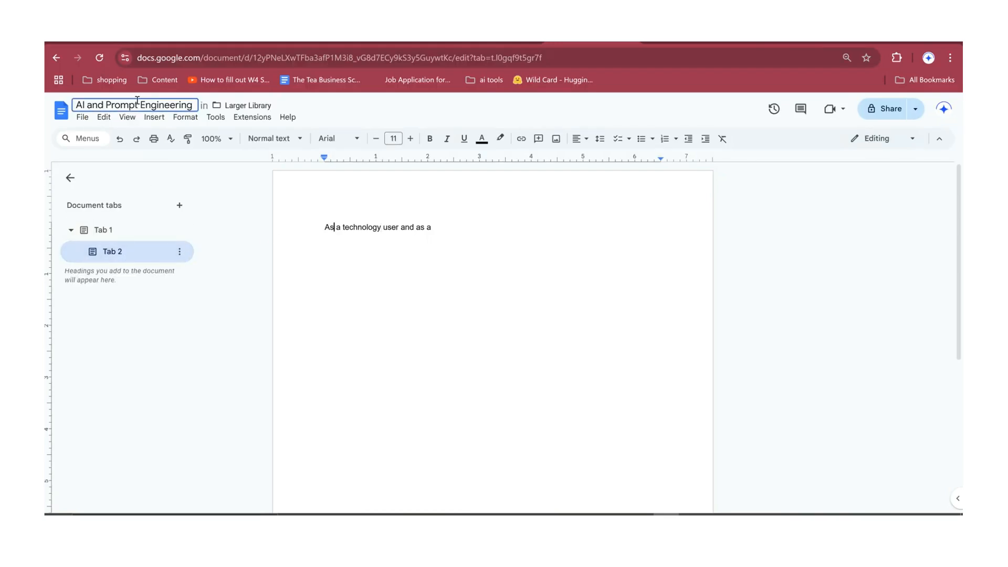
Rename the document as tab 2 AI and Prompt Engineering and return to Tab 1.
{"action": "left_click", "coordinate": [79, 105]}
{"action": "type", "text": "tab 2"}
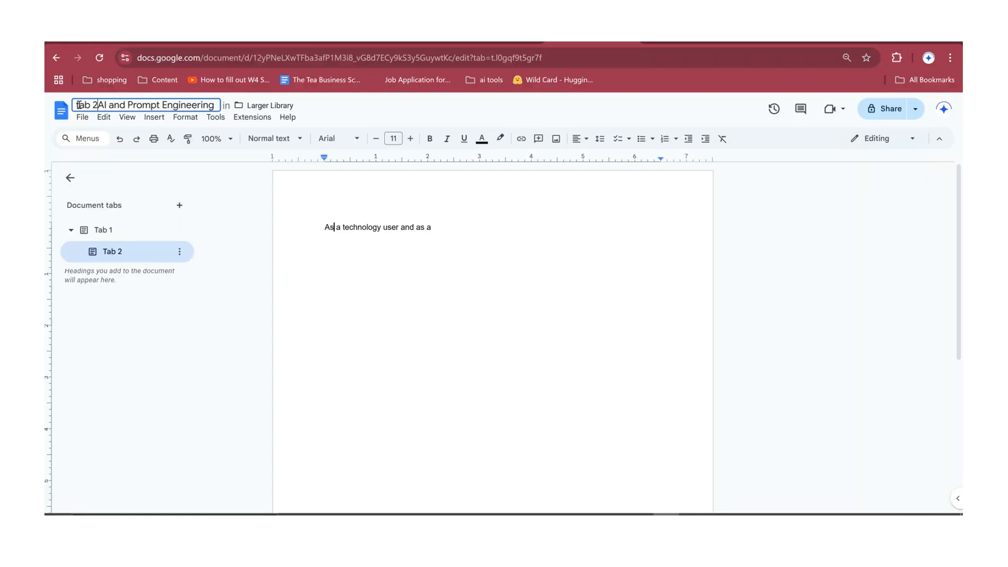
{"action": "left_click", "coordinate": [447, 246]}
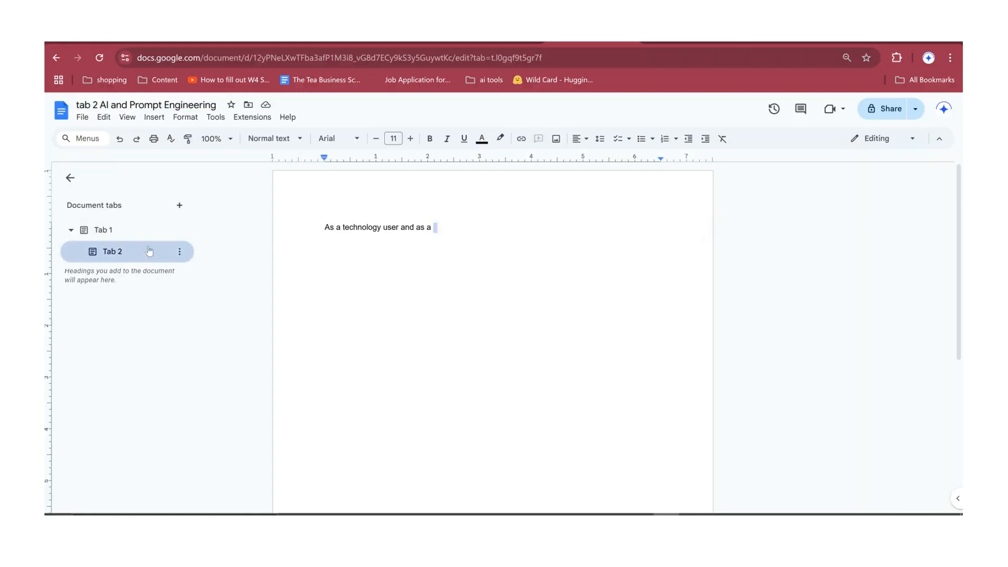
{"action": "left_click", "coordinate": [329, 248]}
{"action": "left_click", "coordinate": [100, 229]}
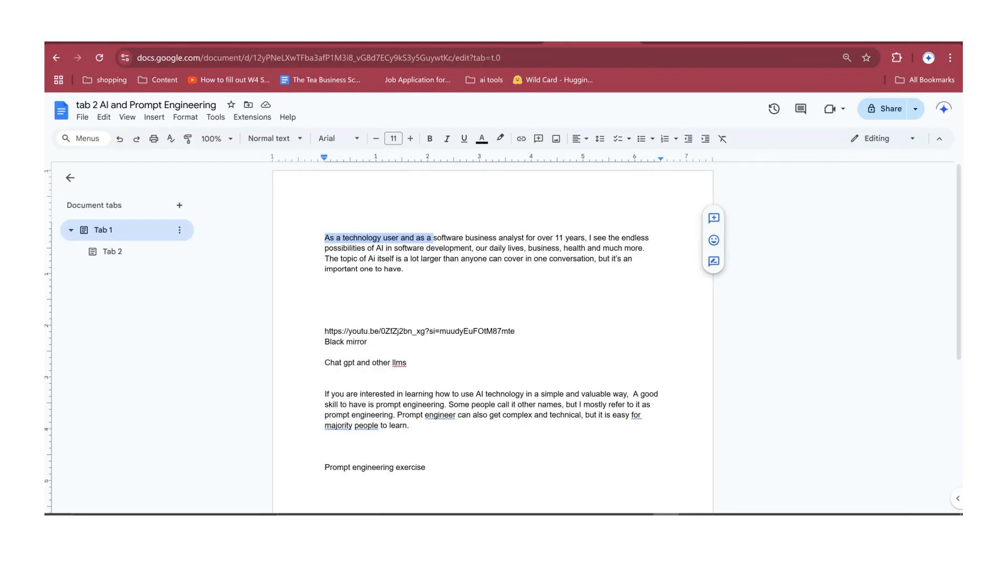
{"action": "left_click", "coordinate": [719, 515]}
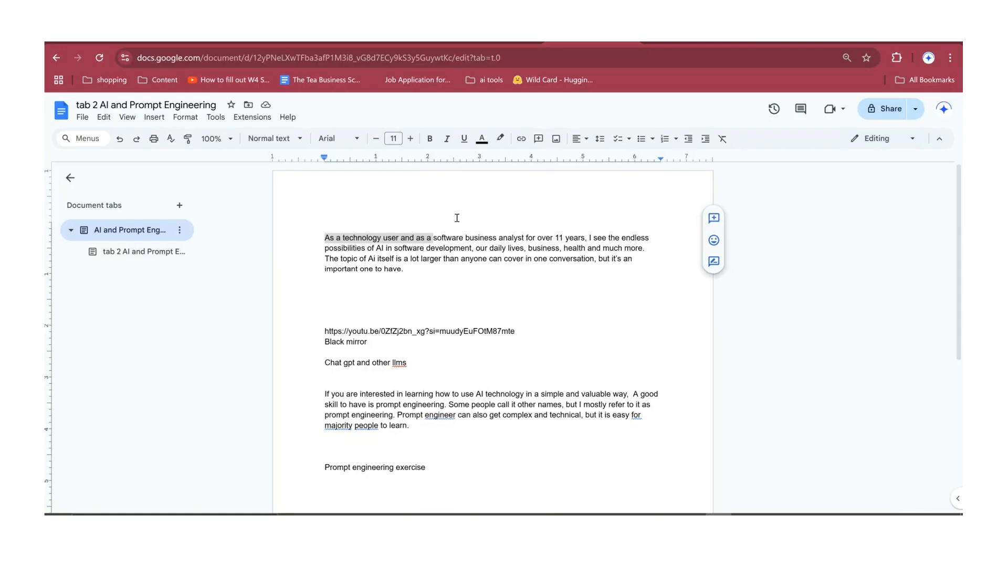
Switch to the Introduction to Prompt Engineering document and show its main Prompt Engineering tab.
{"action": "left_click", "coordinate": [460, 46]}
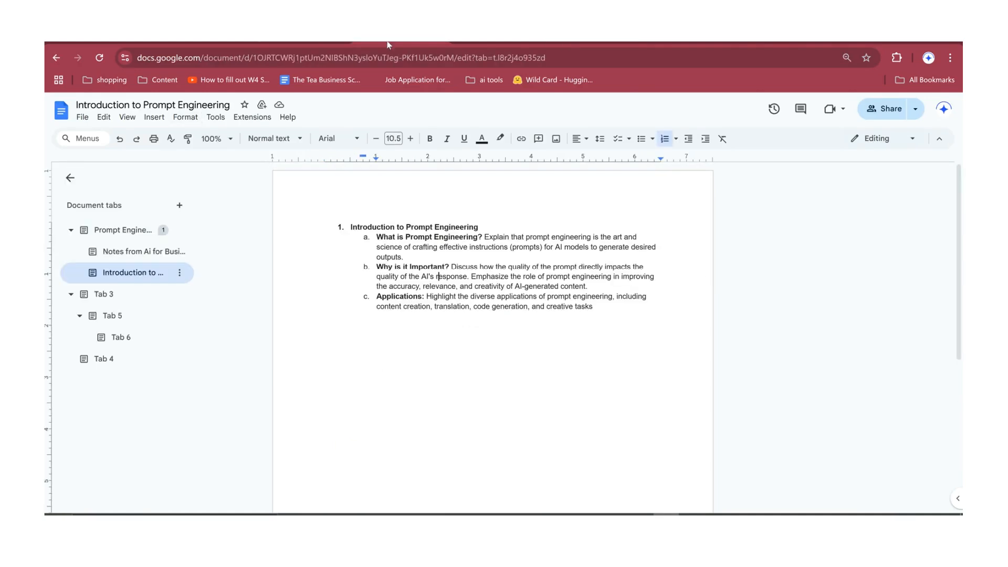
{"action": "left_click", "coordinate": [115, 231]}
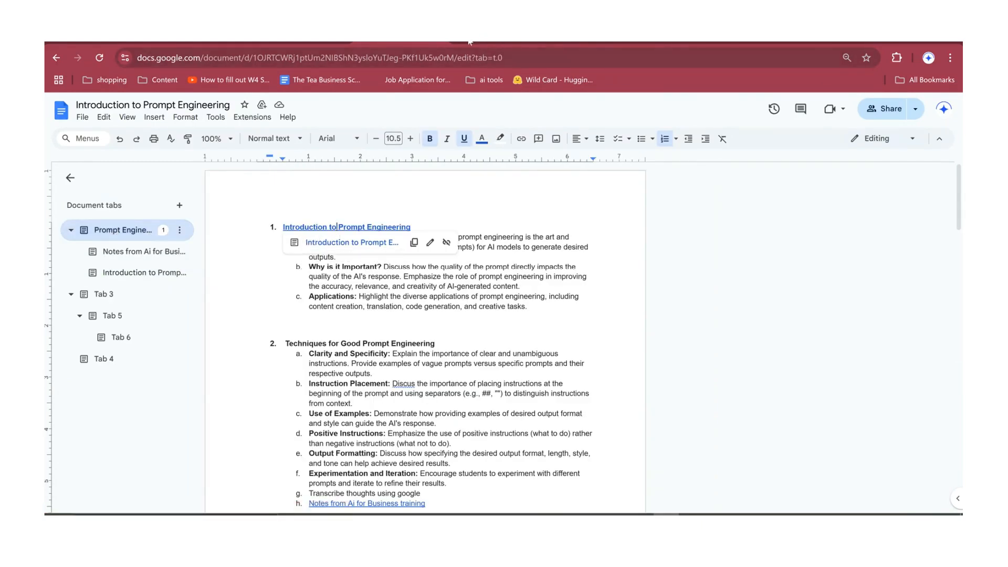
{"action": "left_click", "coordinate": [351, 294]}
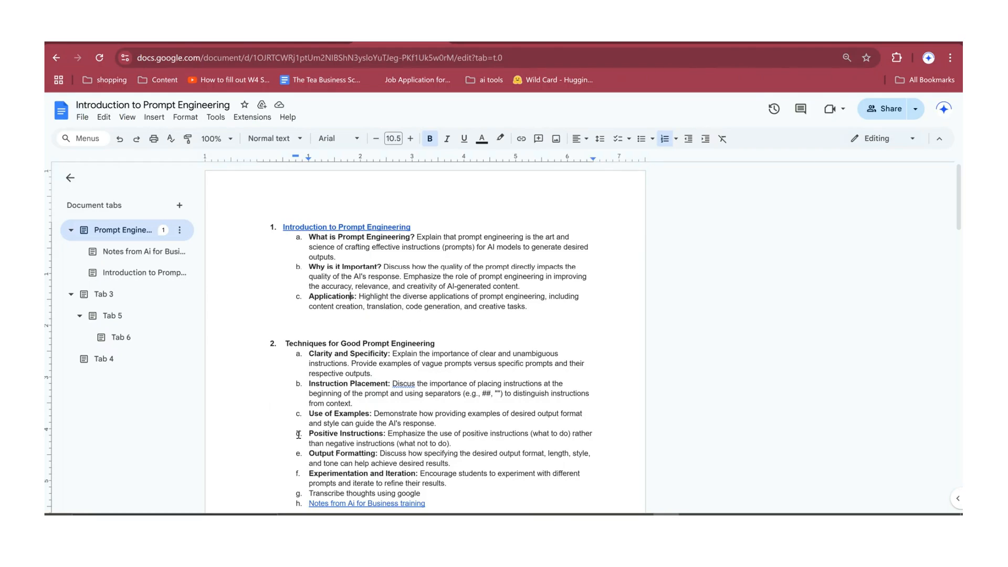
Examine the main tab's full outline down to the Other Tools section and return to its beginning.
{"action": "scroll", "coordinate": [380, 361], "scroll_direction": "down", "scroll_amount": 1}
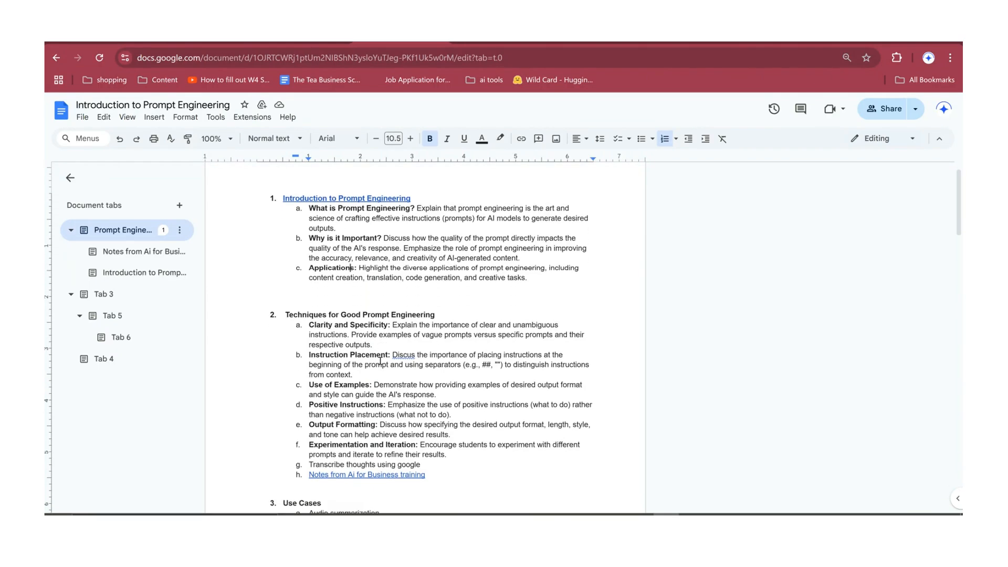
{"action": "scroll", "coordinate": [377, 362], "scroll_direction": "down", "scroll_amount": 15}
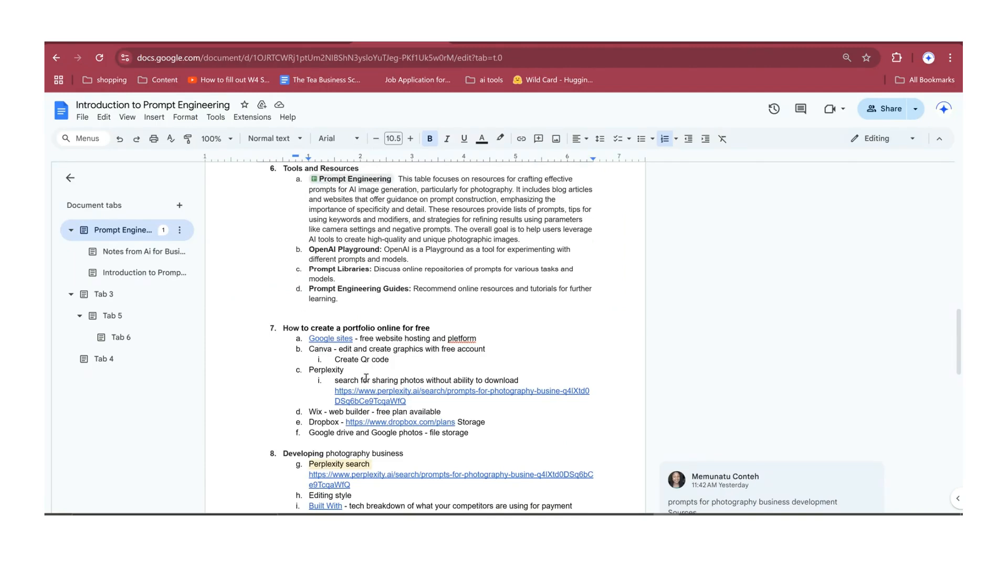
{"action": "scroll", "coordinate": [320, 342], "scroll_direction": "down", "scroll_amount": 3}
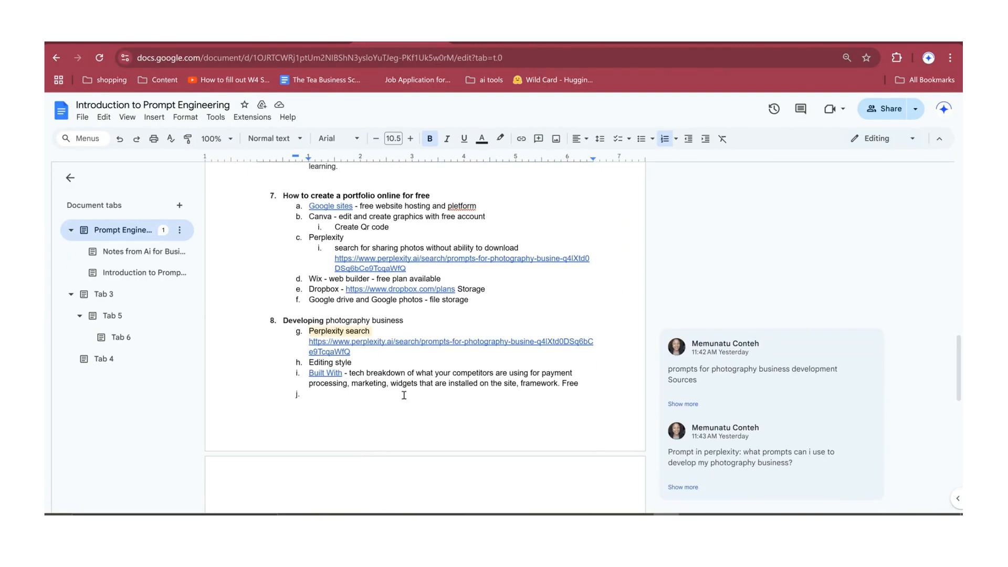
{"action": "scroll", "coordinate": [443, 261], "scroll_direction": "up", "scroll_amount": 6}
{"action": "scroll", "coordinate": [443, 262], "scroll_direction": "down", "scroll_amount": 7}
{"action": "scroll", "coordinate": [391, 402], "scroll_direction": "down", "scroll_amount": 5}
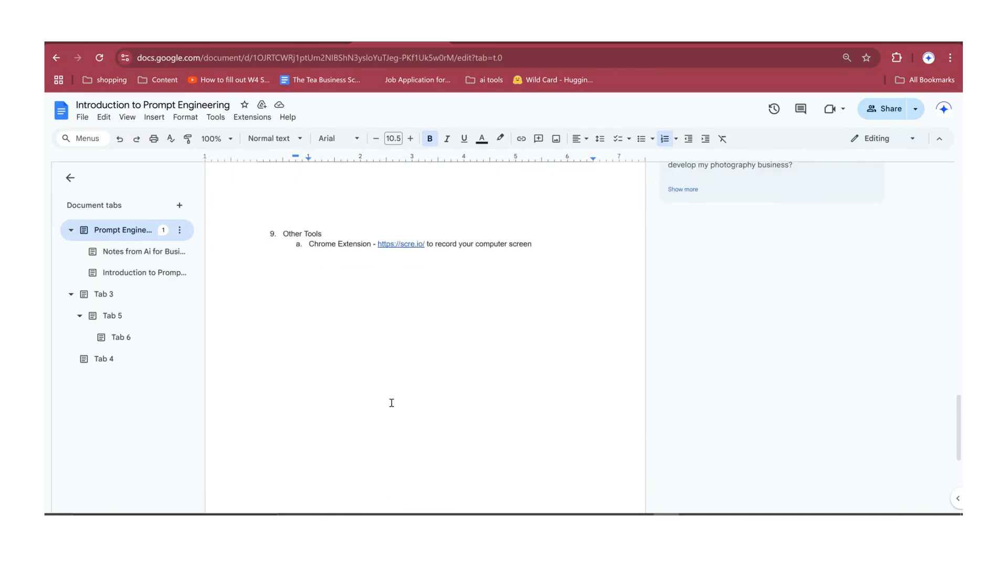
{"action": "scroll", "coordinate": [392, 403], "scroll_direction": "up", "scroll_amount": 20}
{"action": "scroll", "coordinate": [391, 403], "scroll_direction": "down", "scroll_amount": 1}
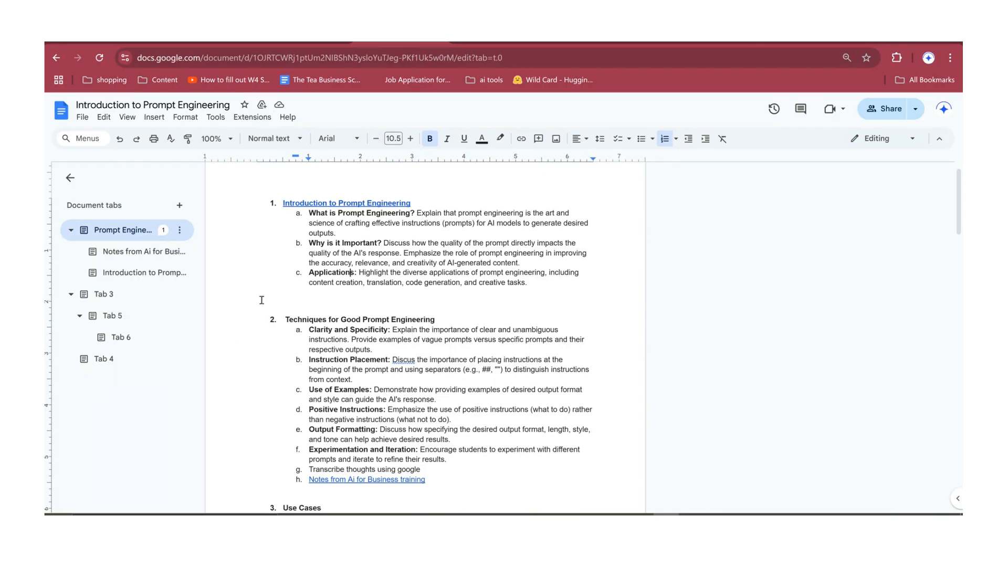
Check the Notes from Ai for Business and Introduction to Prompt Engineering subtabs, ending at the beginning of the notes.
{"action": "left_click", "coordinate": [126, 257]}
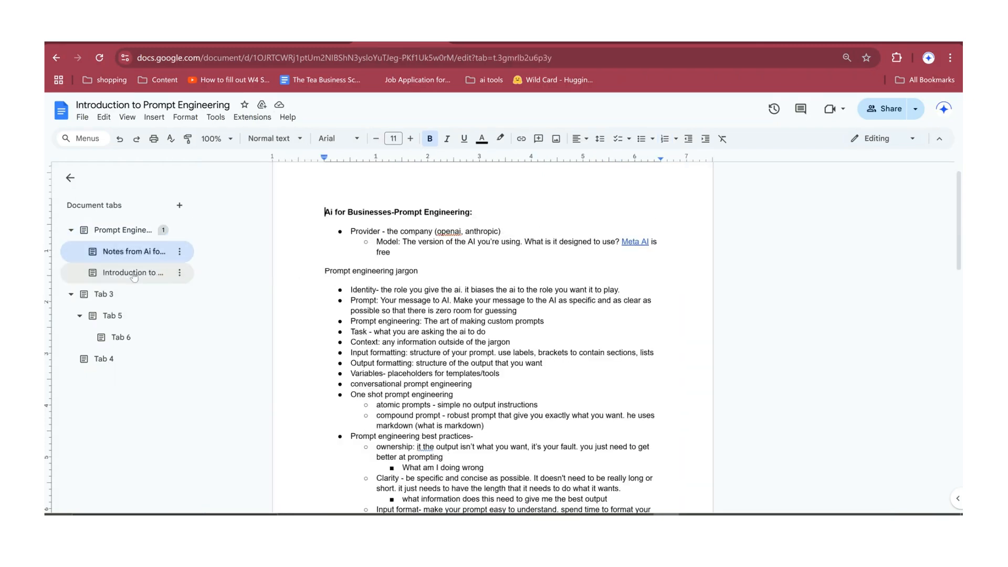
{"action": "left_click", "coordinate": [134, 273]}
{"action": "left_click", "coordinate": [120, 256]}
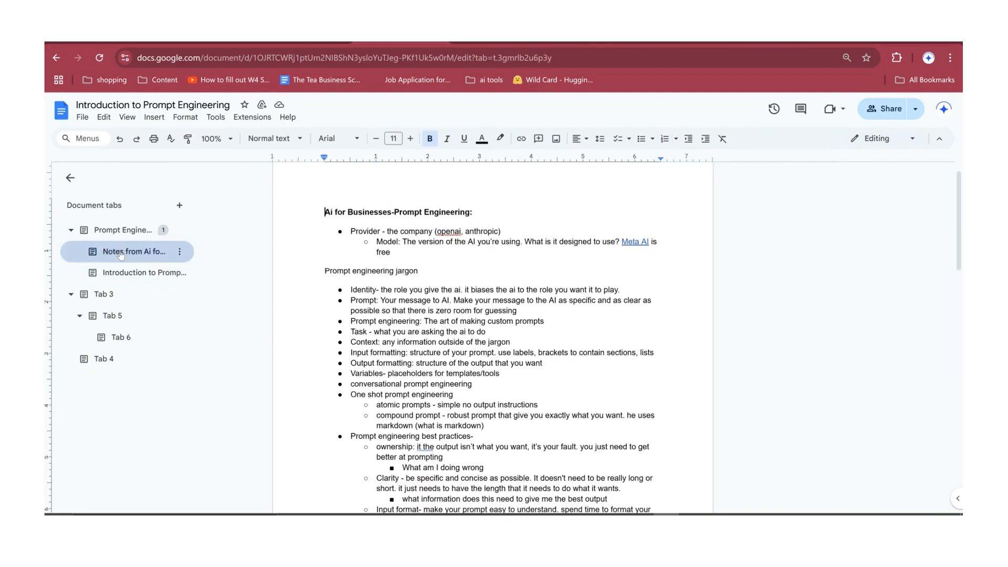
{"action": "left_click", "coordinate": [457, 288]}
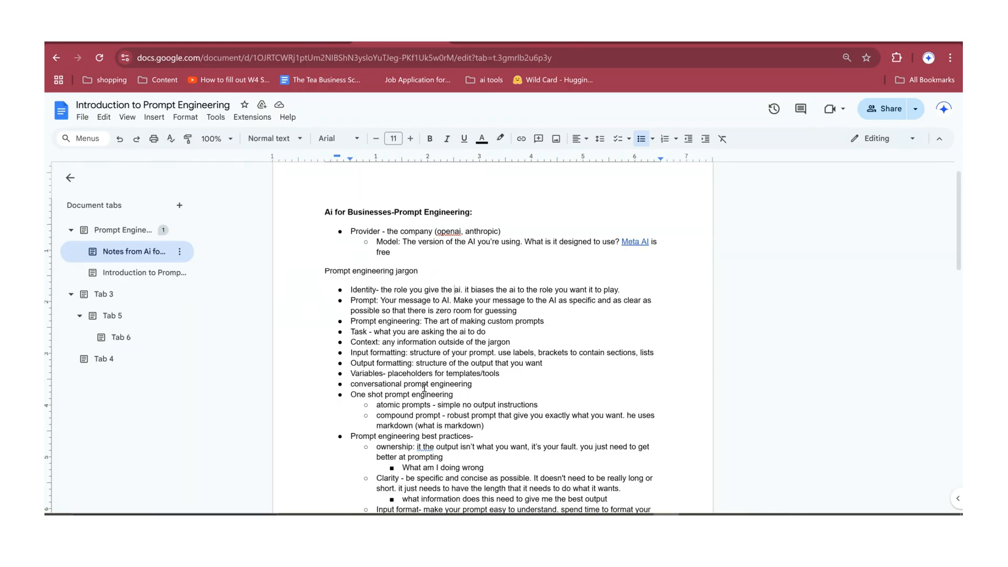
{"action": "scroll", "coordinate": [425, 387], "scroll_direction": "up", "scroll_amount": 1}
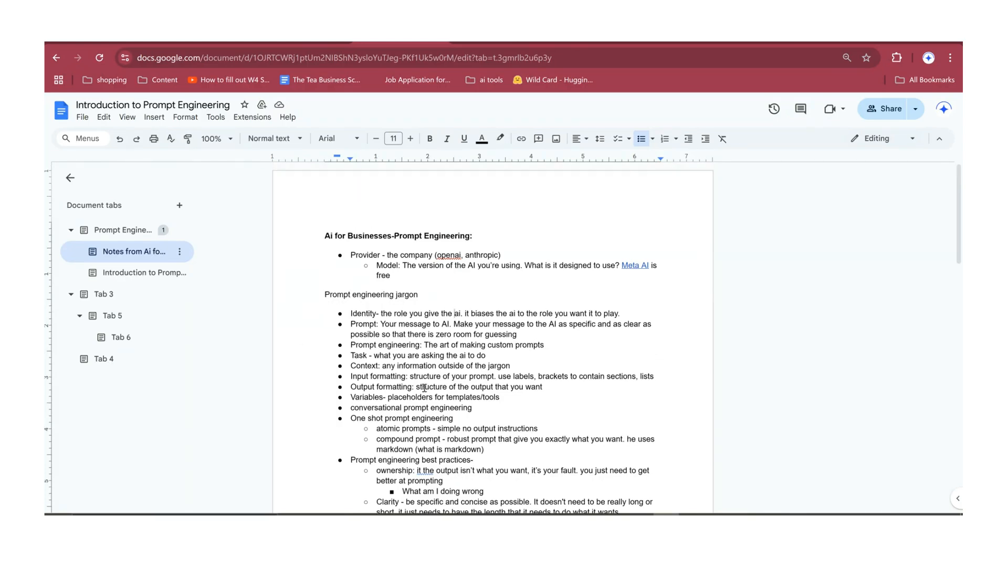